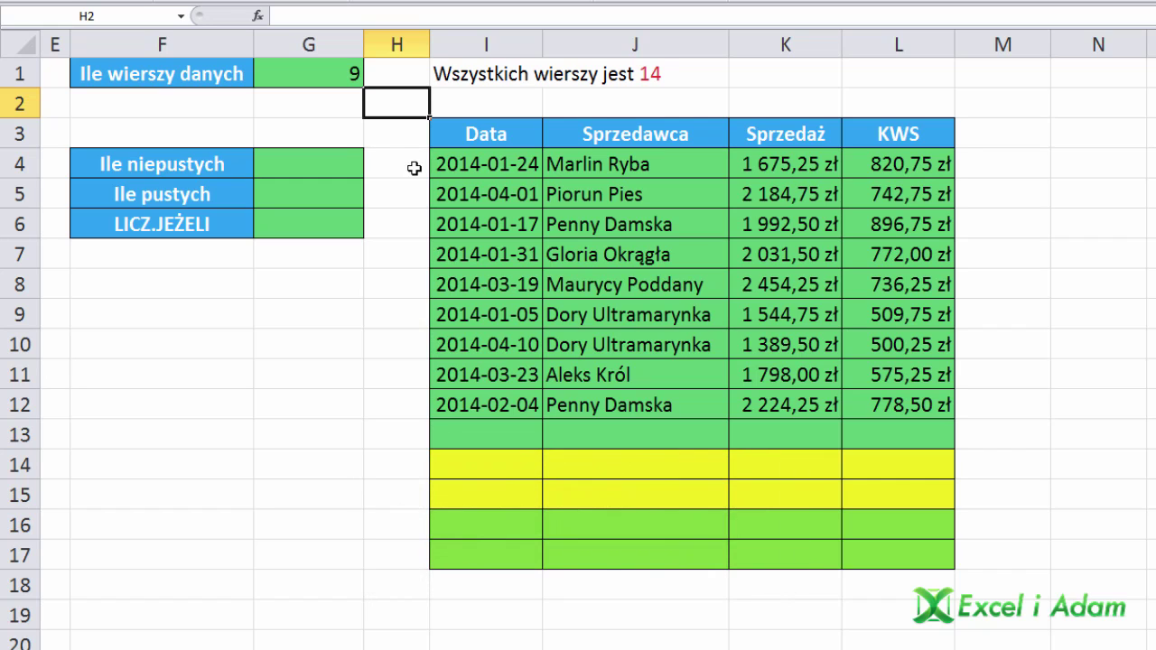
Inspect the date-column formulas in I4, I13 and I16, and the yellow cells I14:I15
left_click(477, 166)
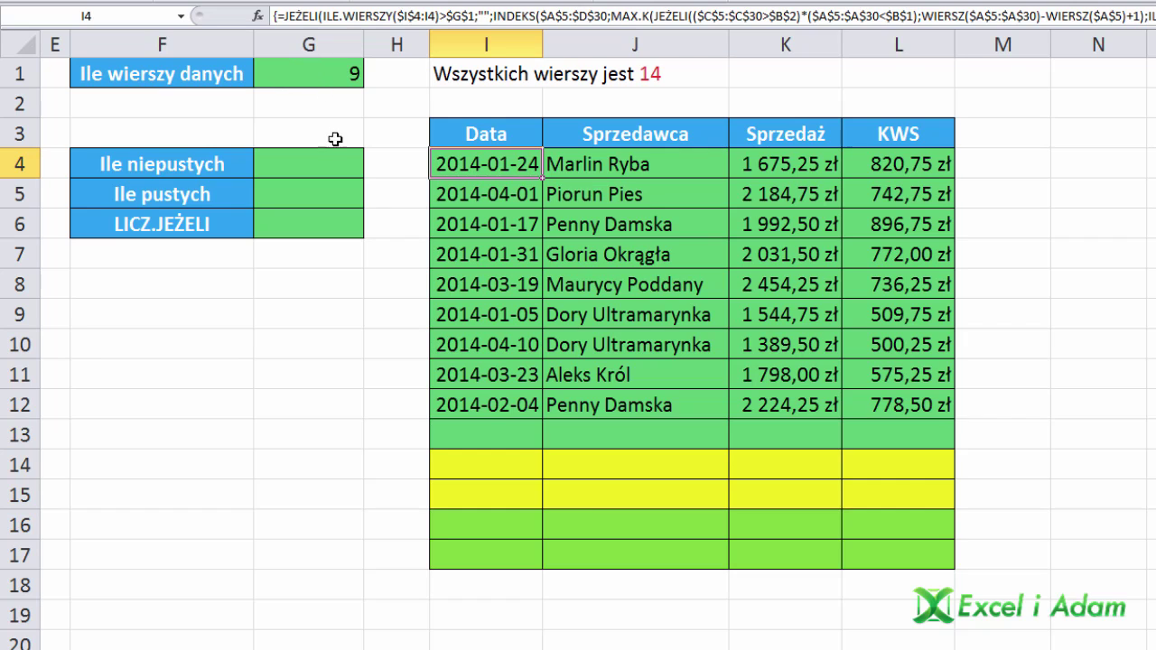
left_click(492, 436)
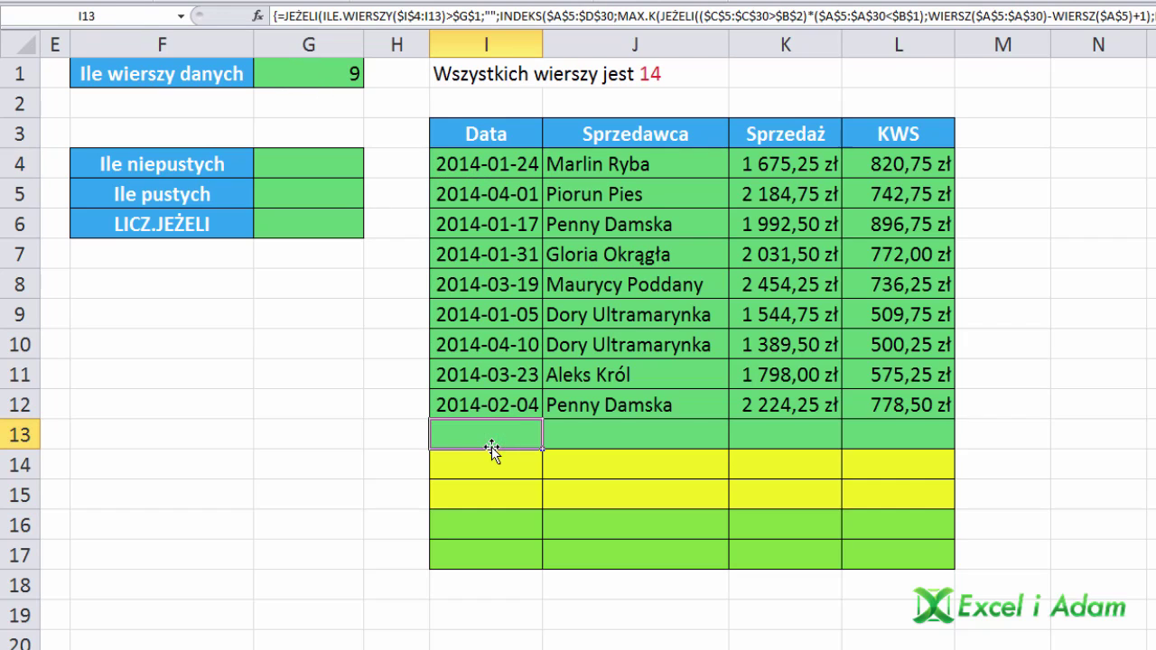
key("F2")
key("Escape")
left_click(481, 517)
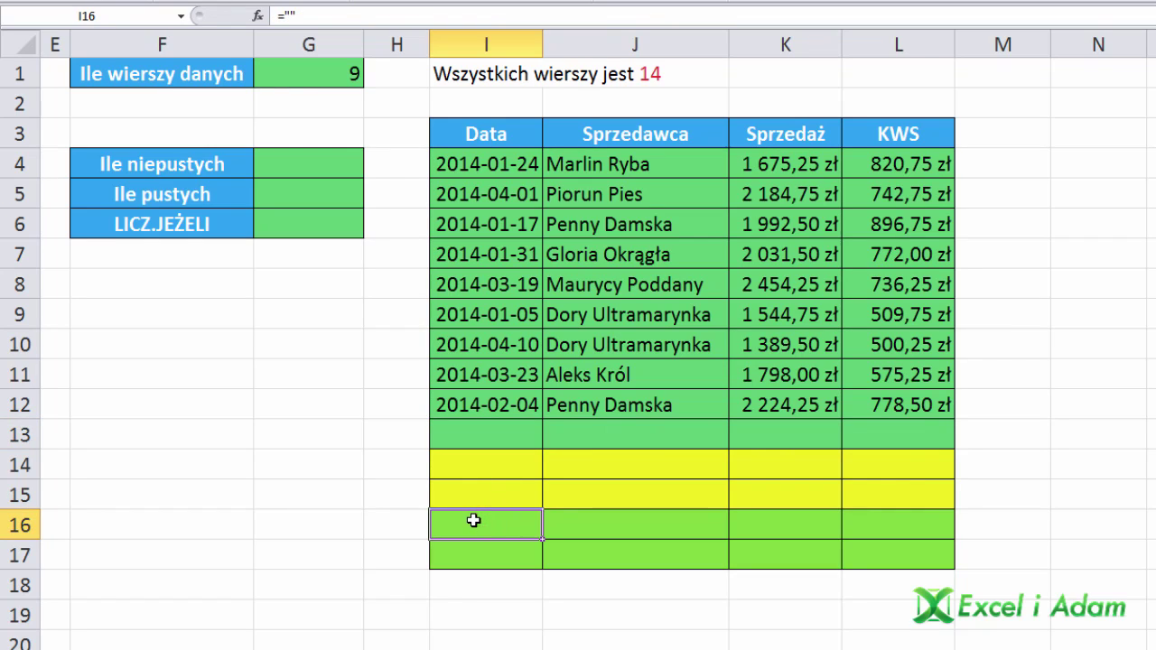
key("F2")
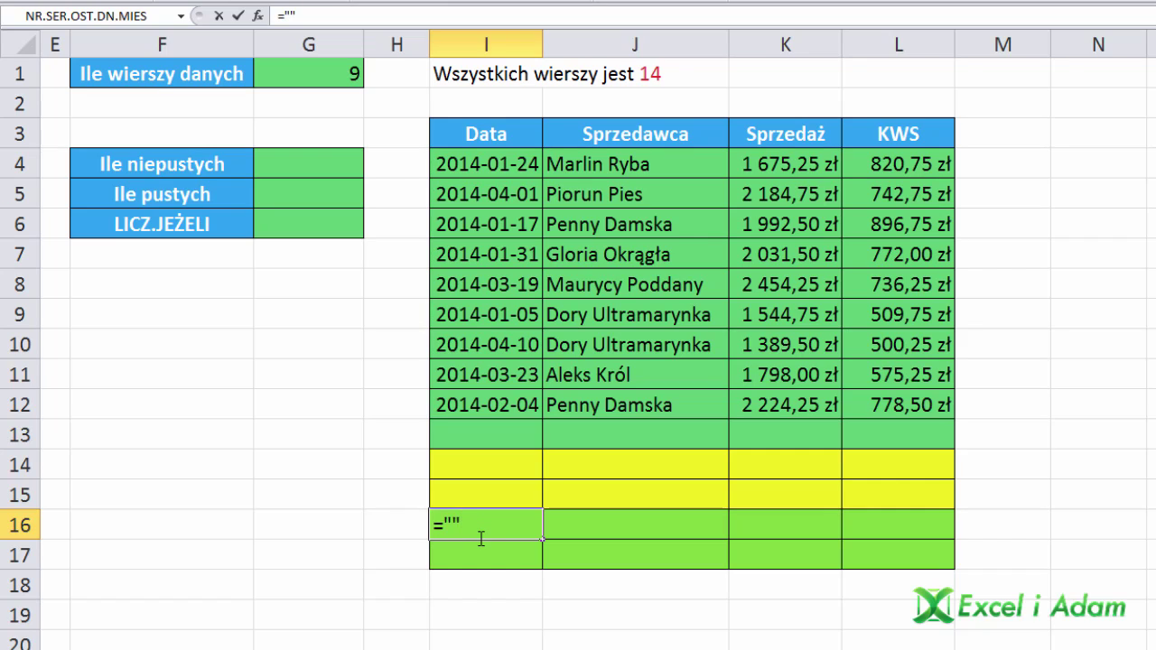
key("ctrl+Return")
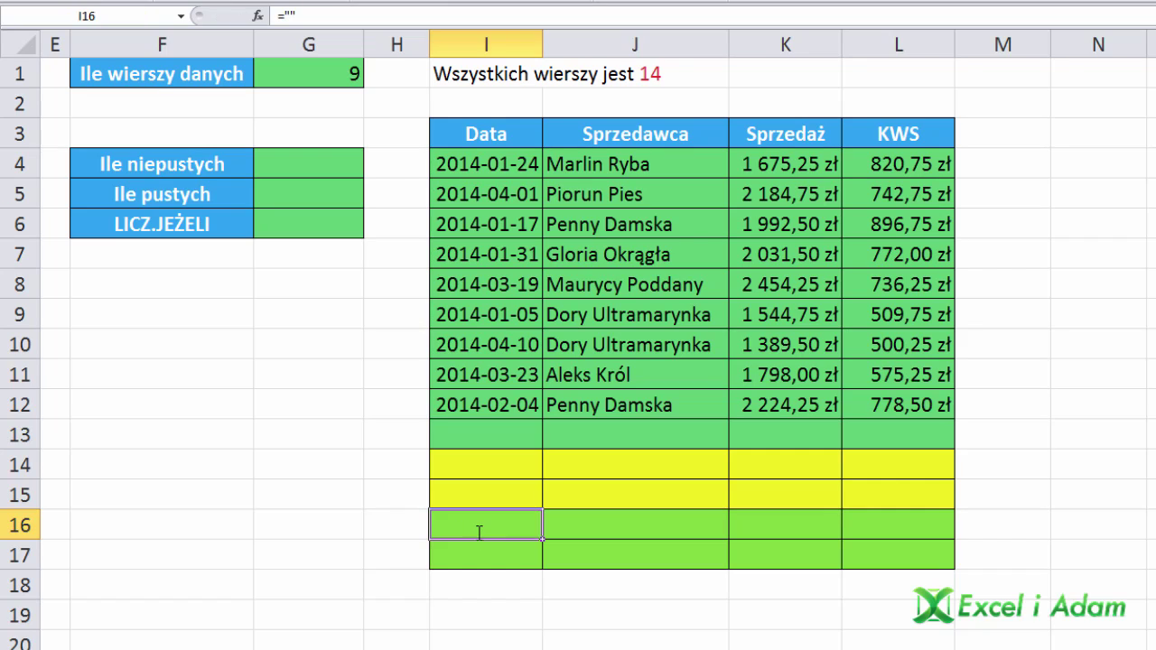
left_click_drag(471, 464, 472, 485)
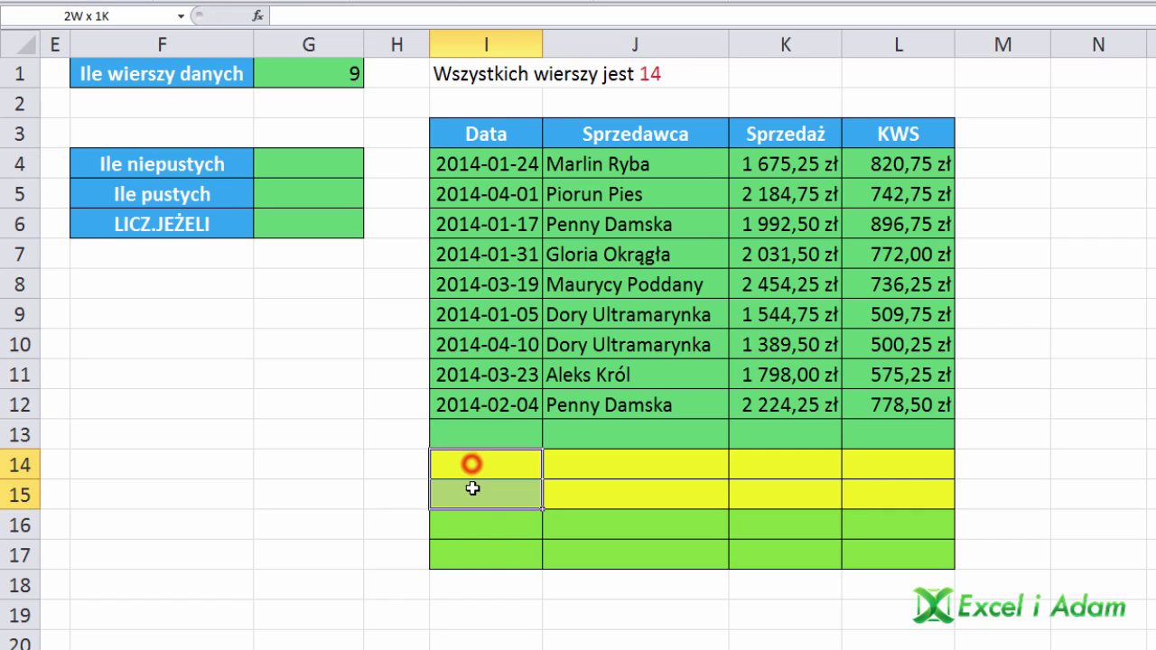
left_click(466, 466)
left_click(470, 493)
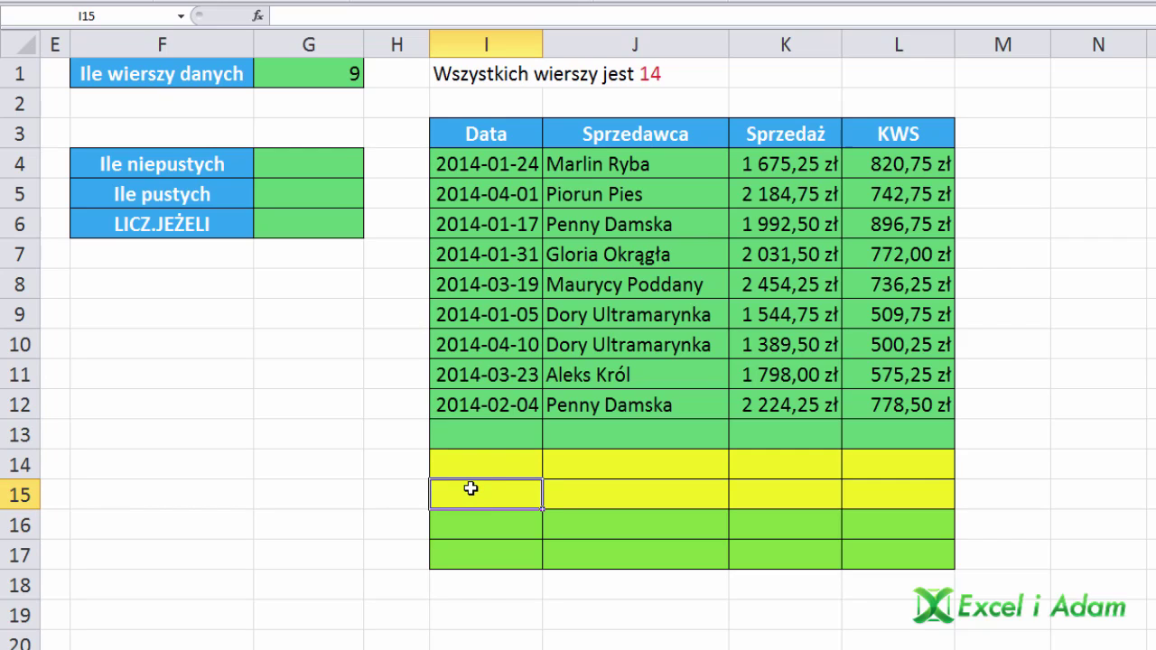
Enter =ILE.NIEPUSTYCH($I$4:$I$17) in G4, giving 12 non-empty cells
left_click(318, 169)
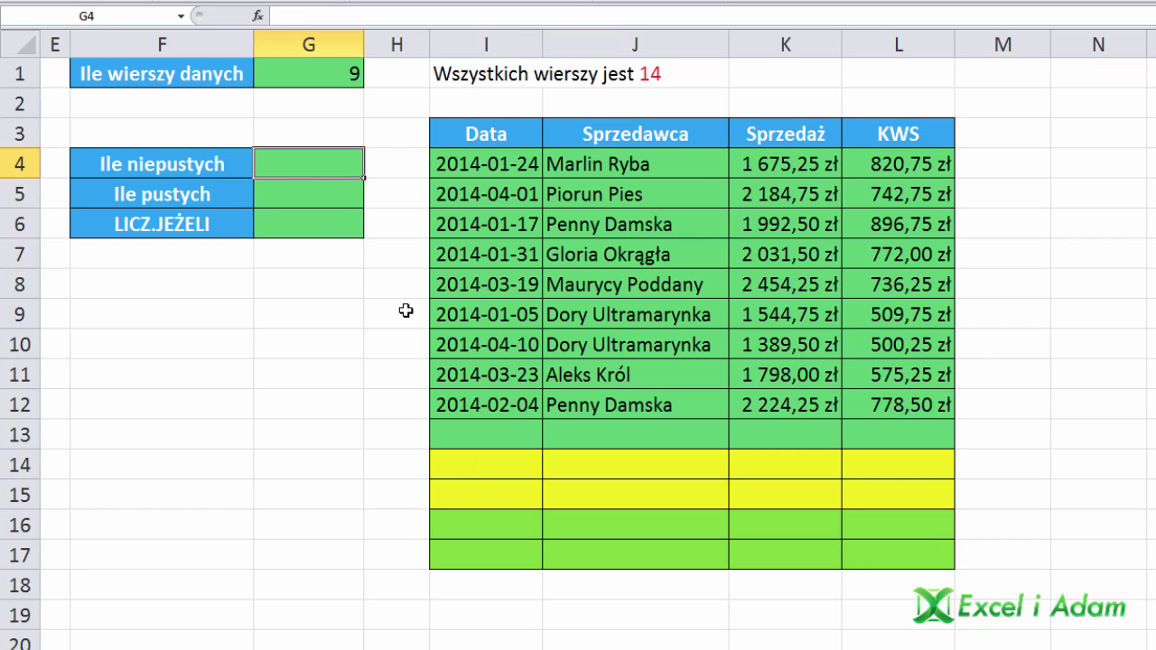
type("=")
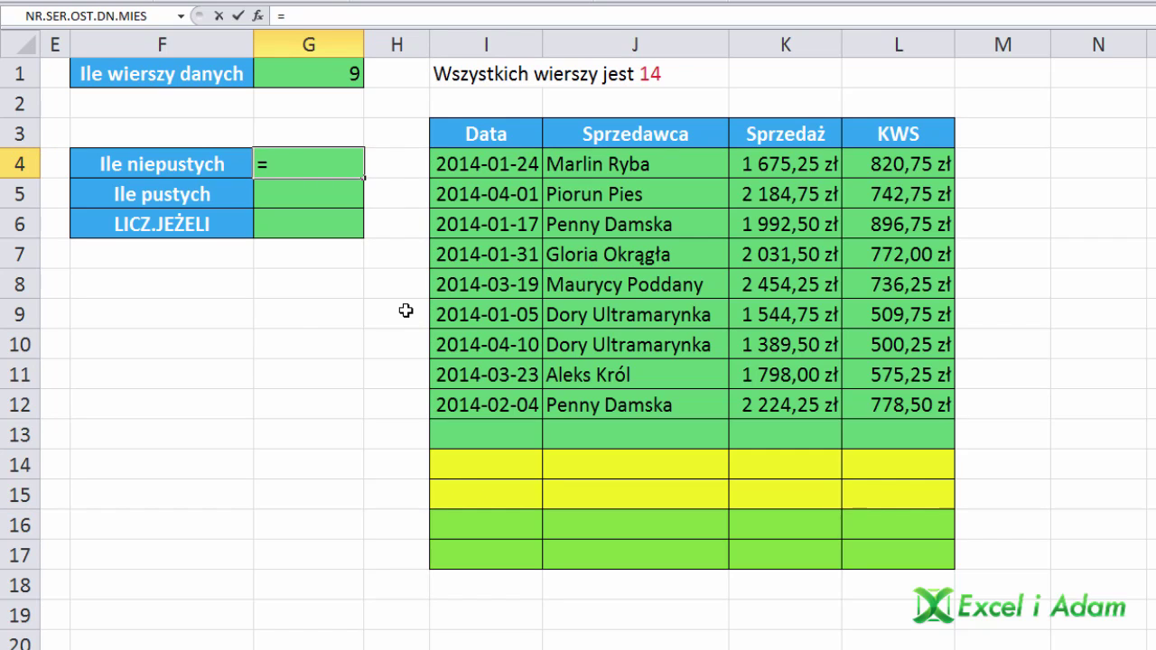
type("ile")
key("Down")
key("Tab")
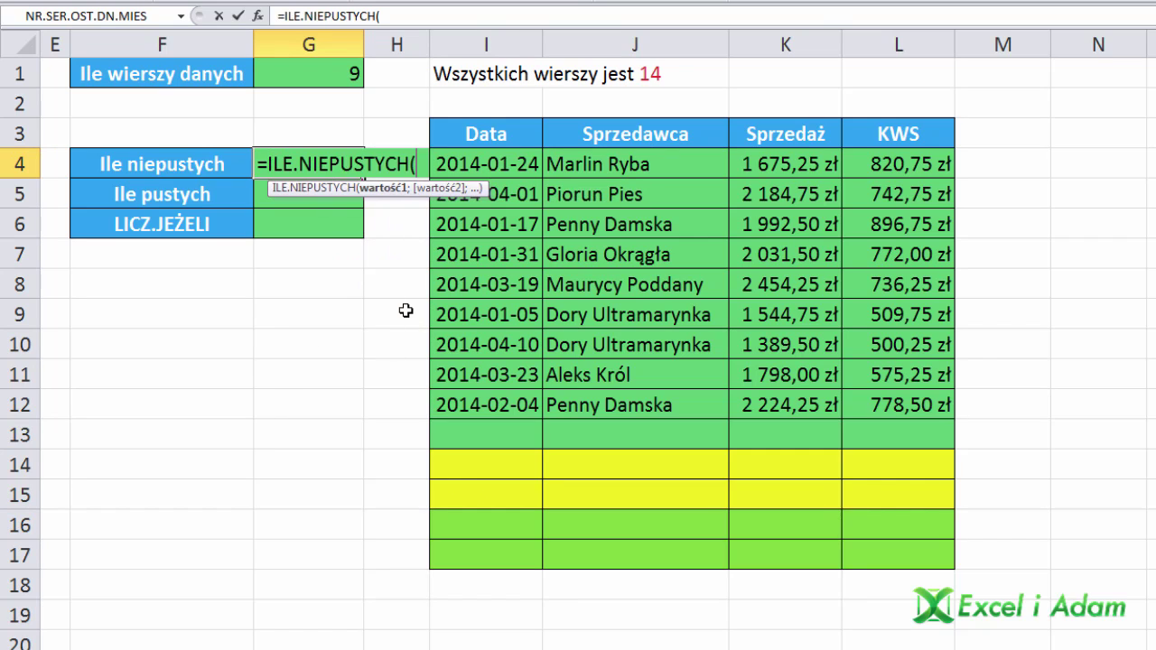
left_click_drag(512, 163, 482, 550)
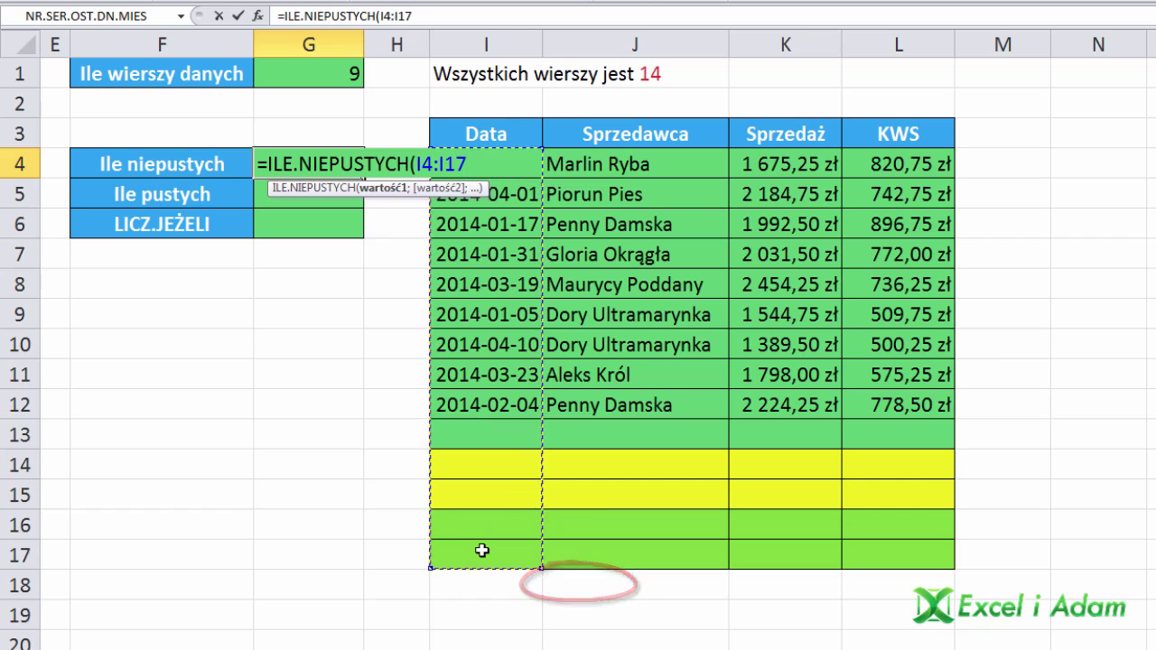
key("F4")
type(")")
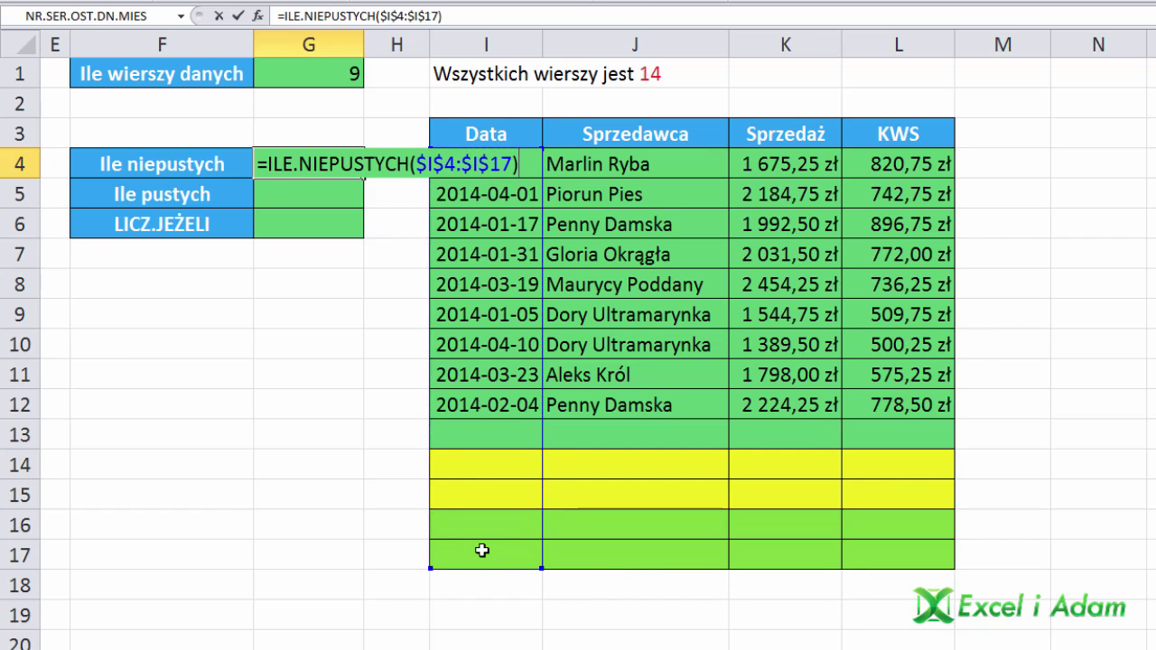
key("ctrl+Return")
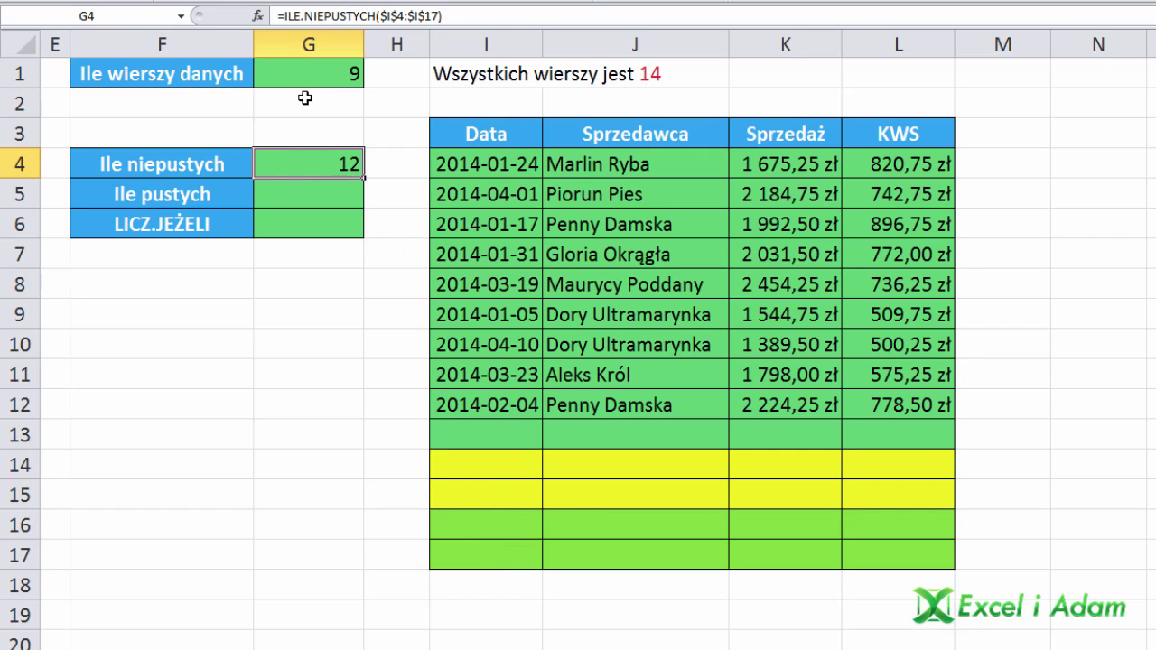
left_click(486, 428)
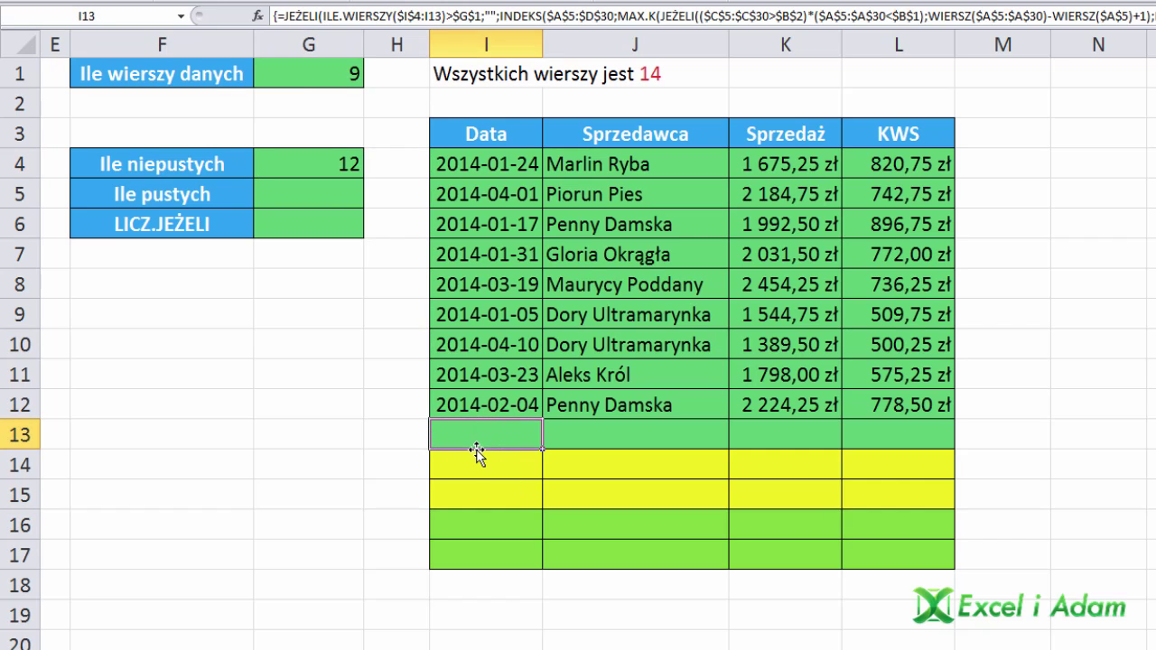
left_click(477, 524)
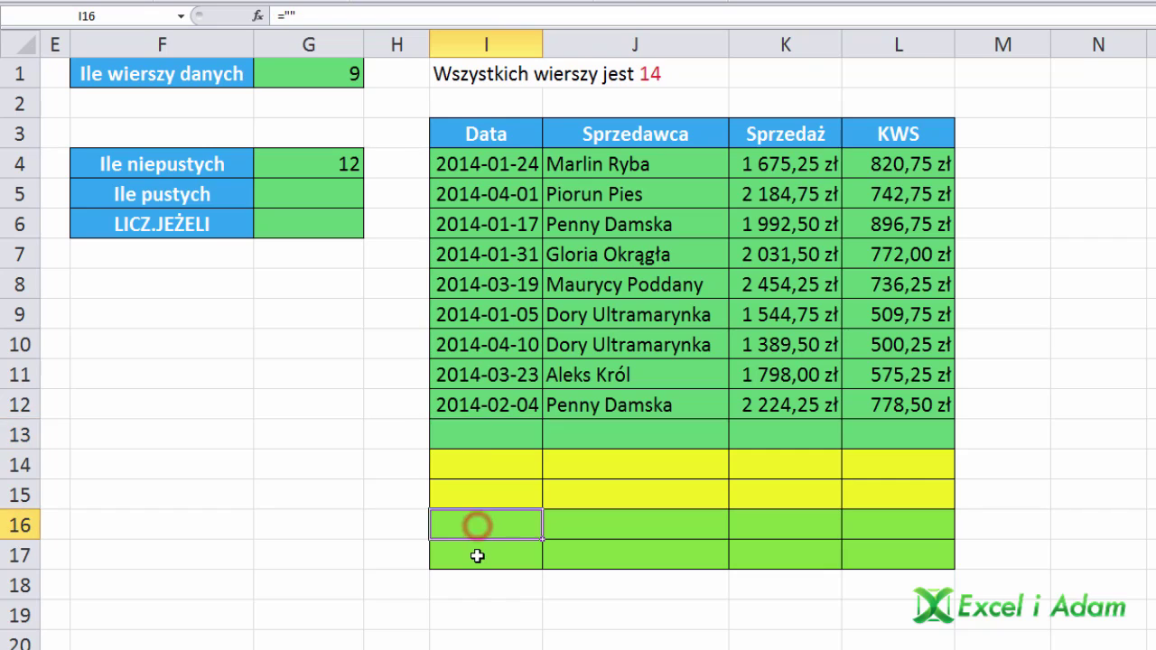
left_click(477, 555)
left_click(477, 526)
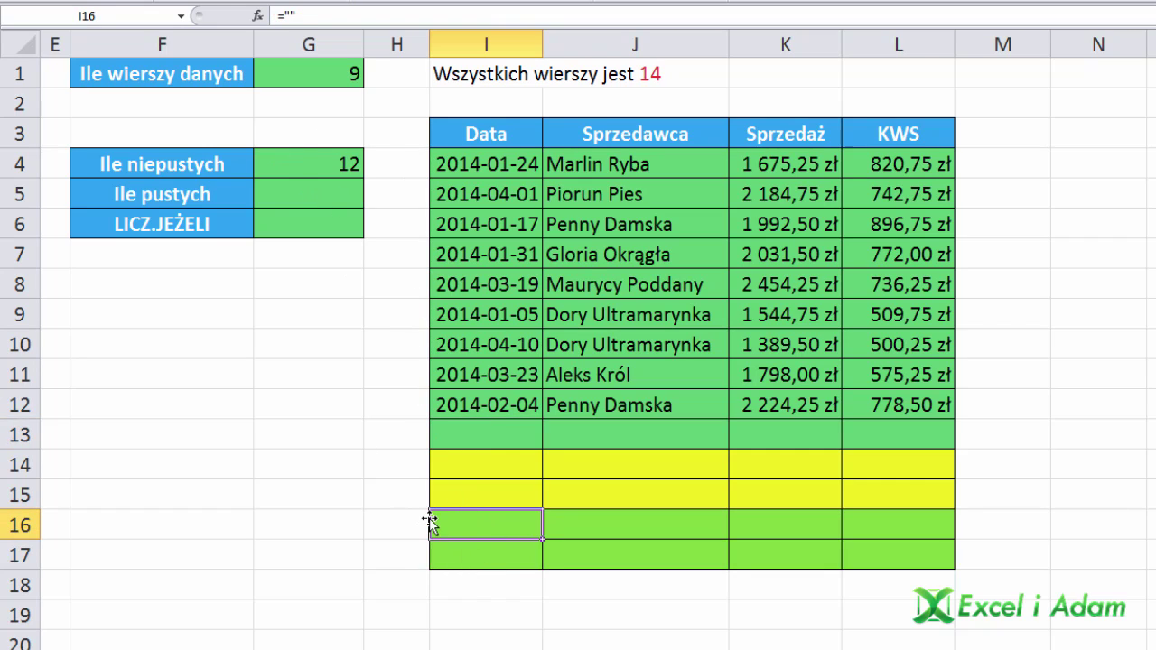
key("Delete")
key("ctrl+z")
Enter =LICZ.PUSTE($I$4:$I$17) in G5 and highlight the blank-looking cells I13:I17
left_click(307, 191)
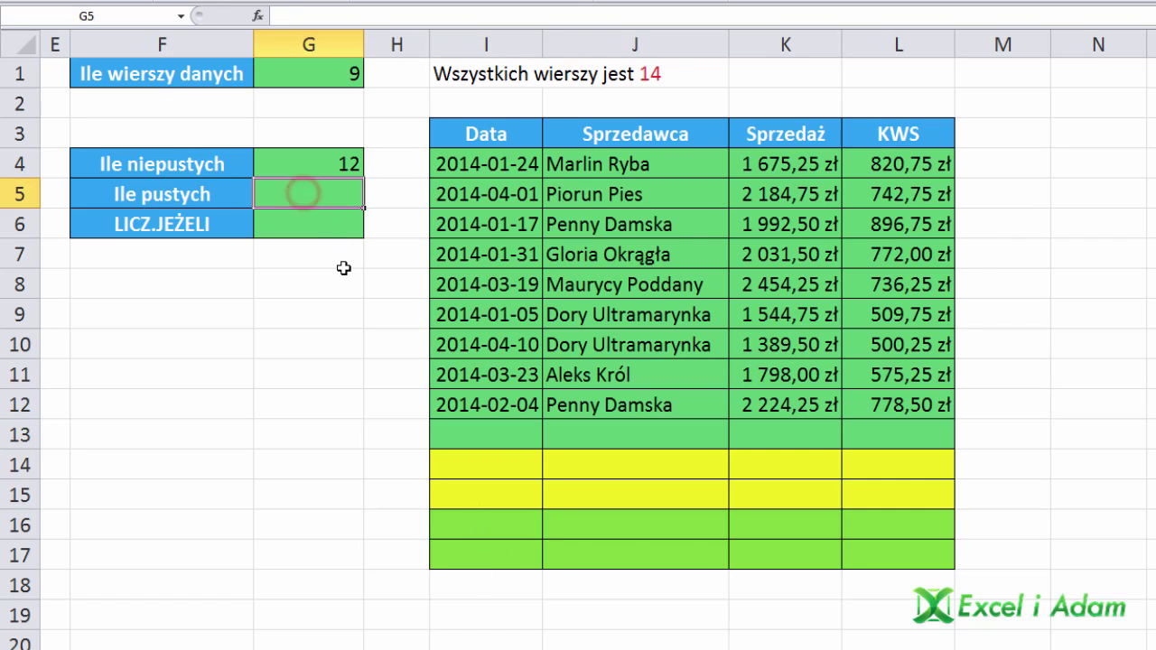
type("=licz")
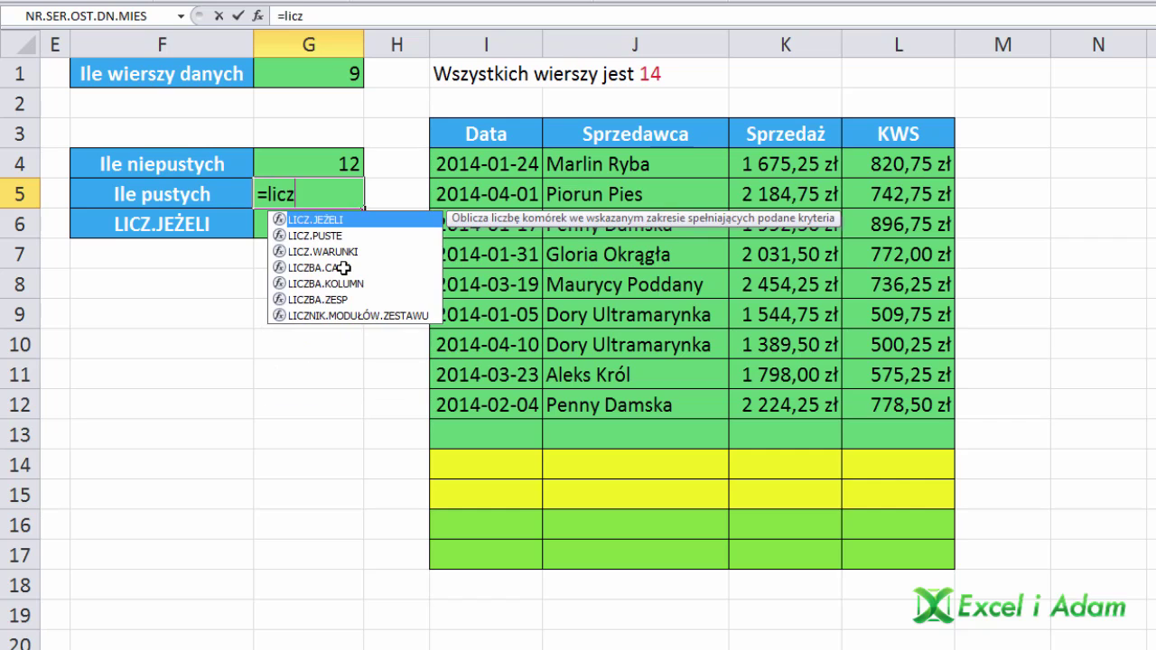
type(".p")
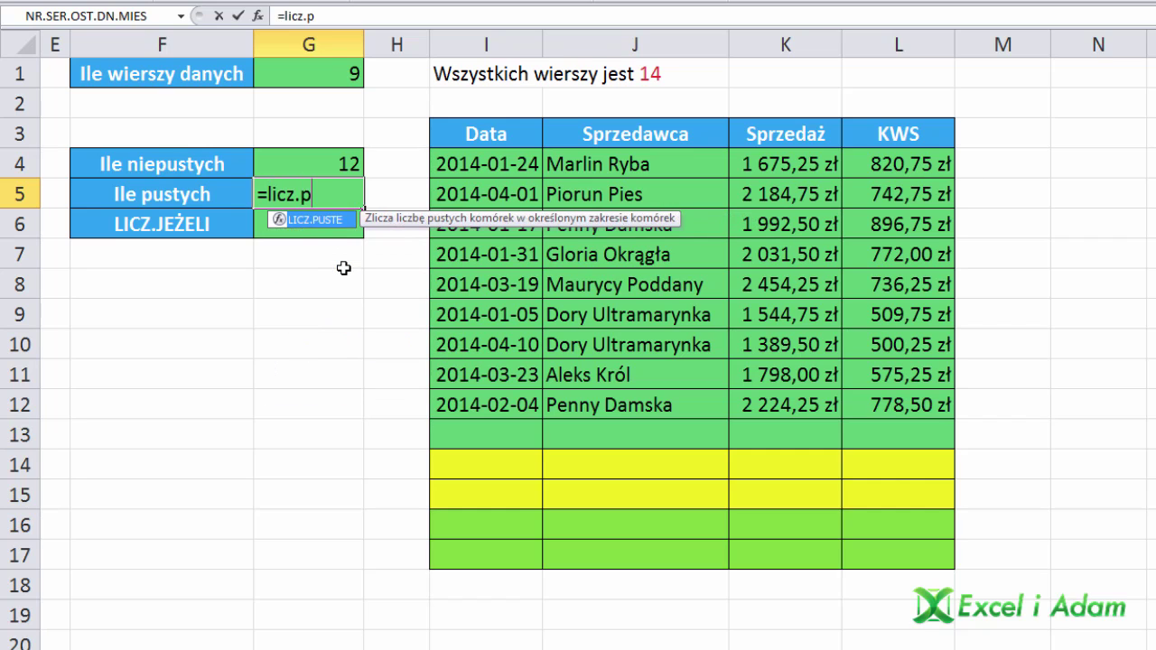
key("Tab")
left_click_drag(476, 168, 486, 562)
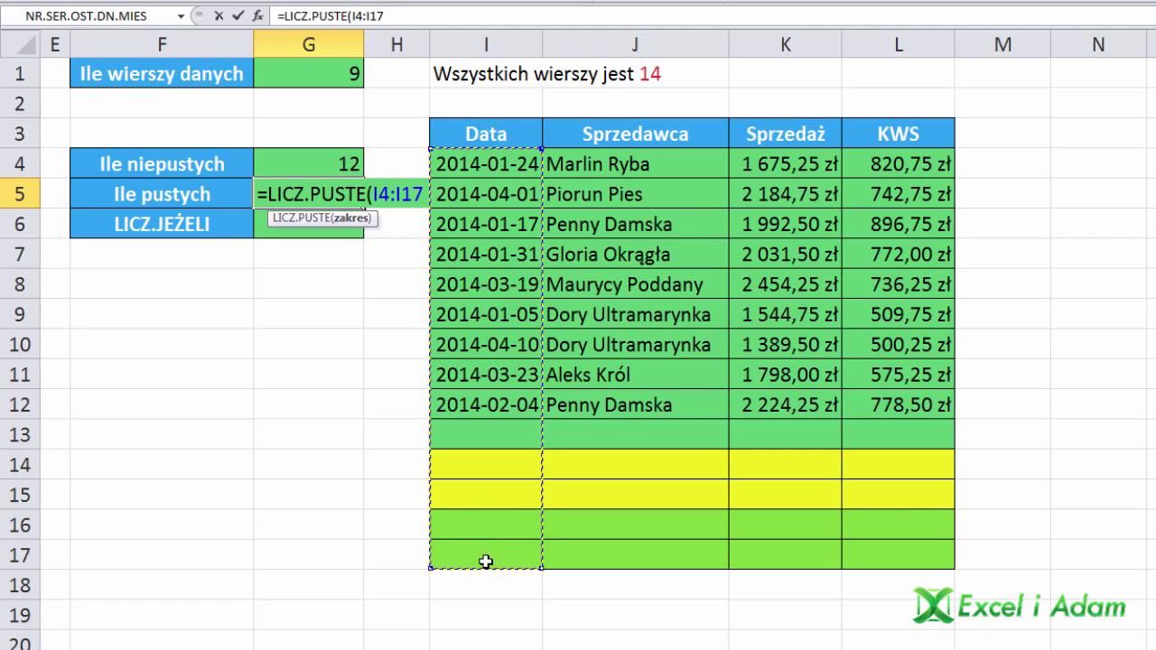
key("F4")
key("ctrl+Return")
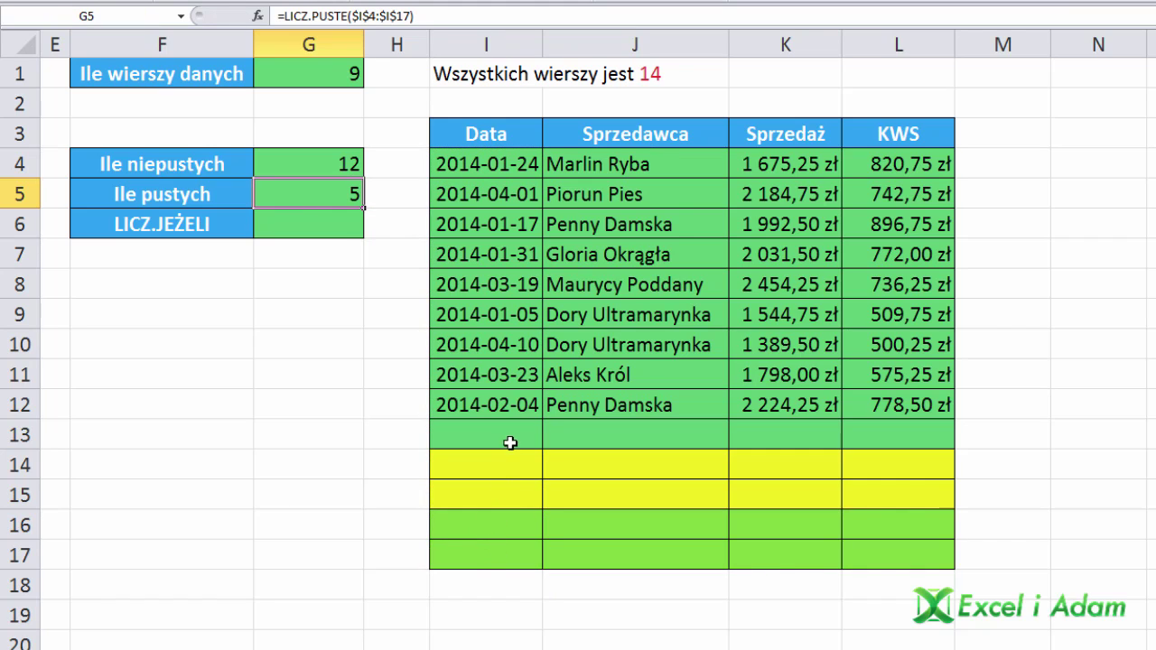
left_click_drag(509, 437, 499, 561)
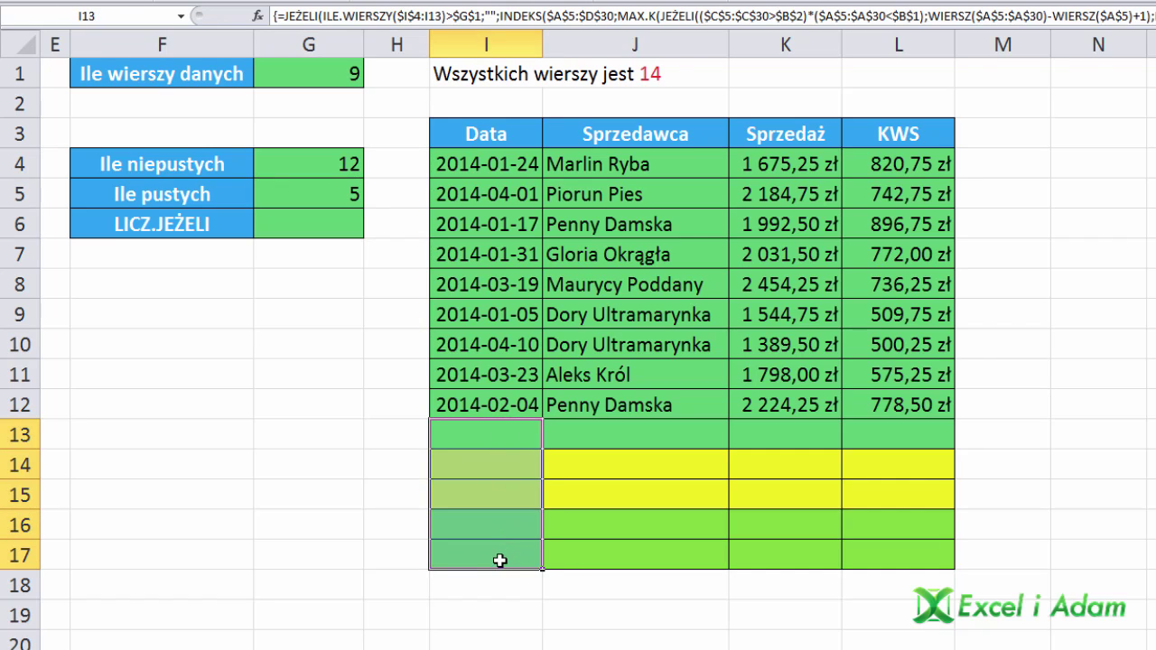
left_click(494, 445)
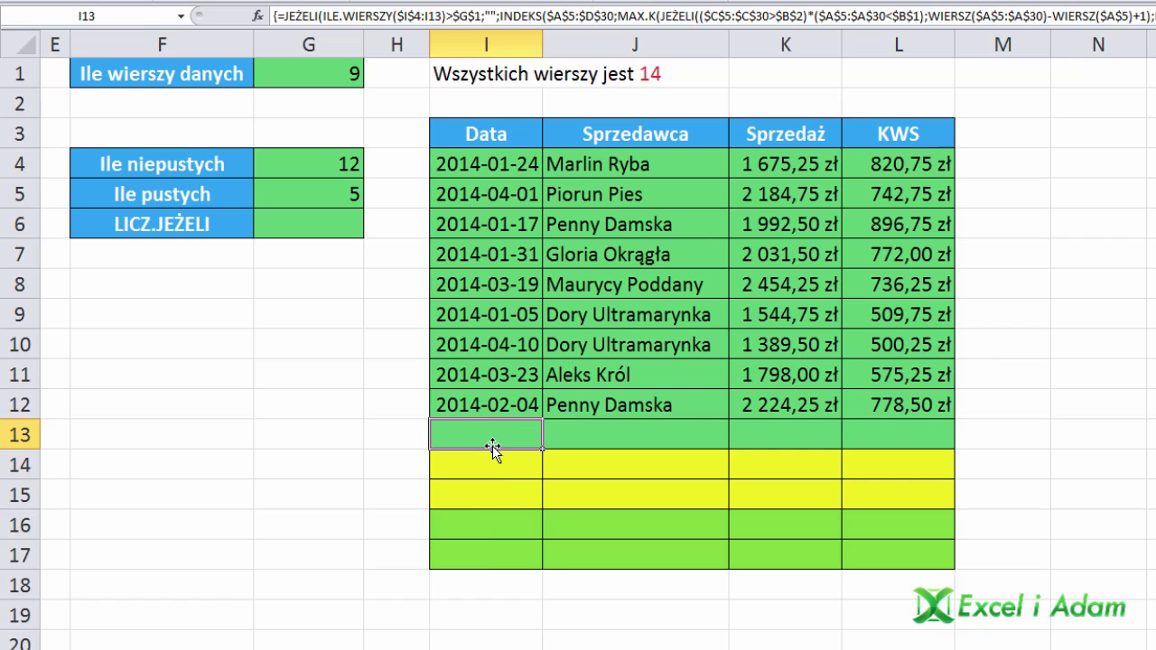
double_click(518, 449)
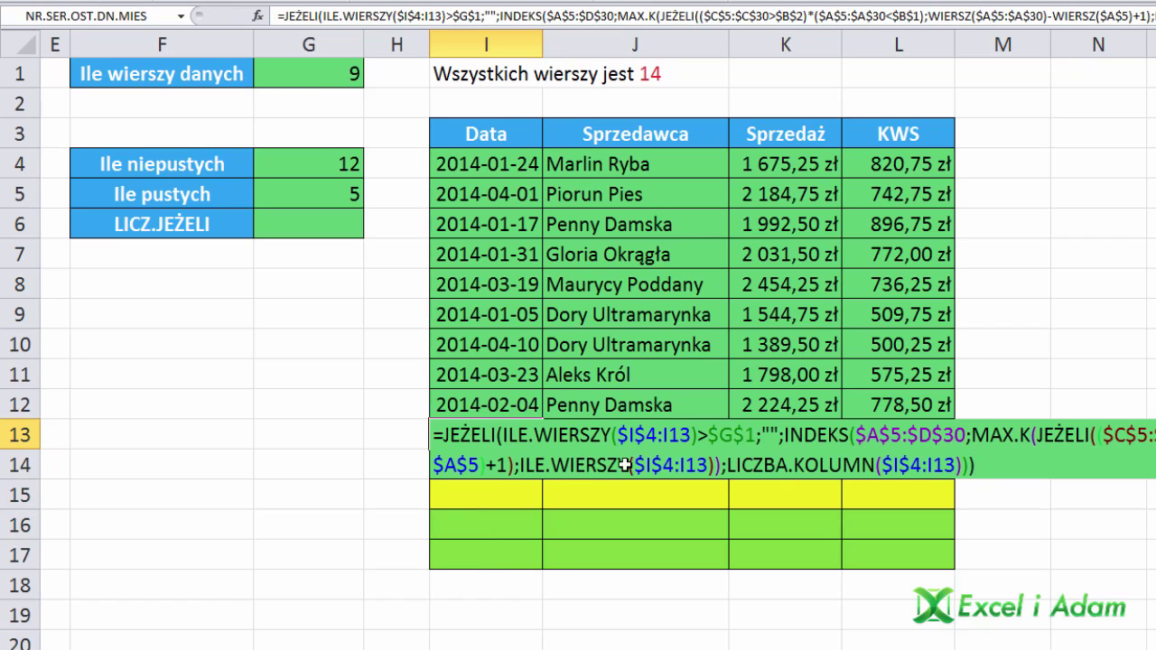
key("Escape")
double_click(486, 534)
key("Escape")
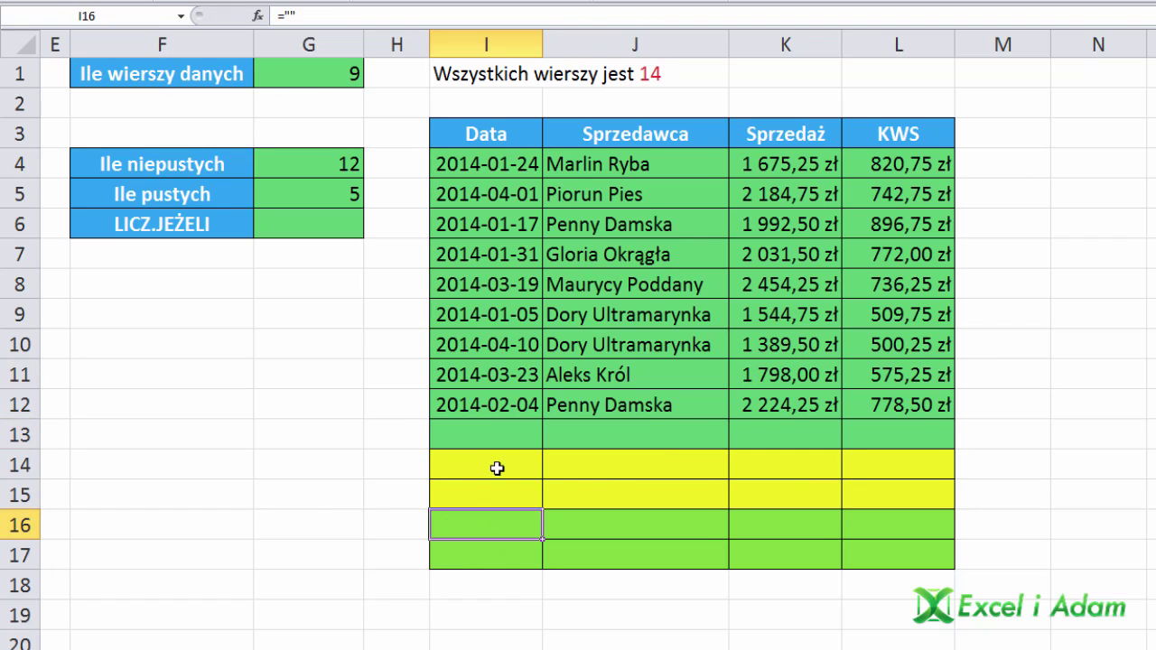
left_click(493, 465)
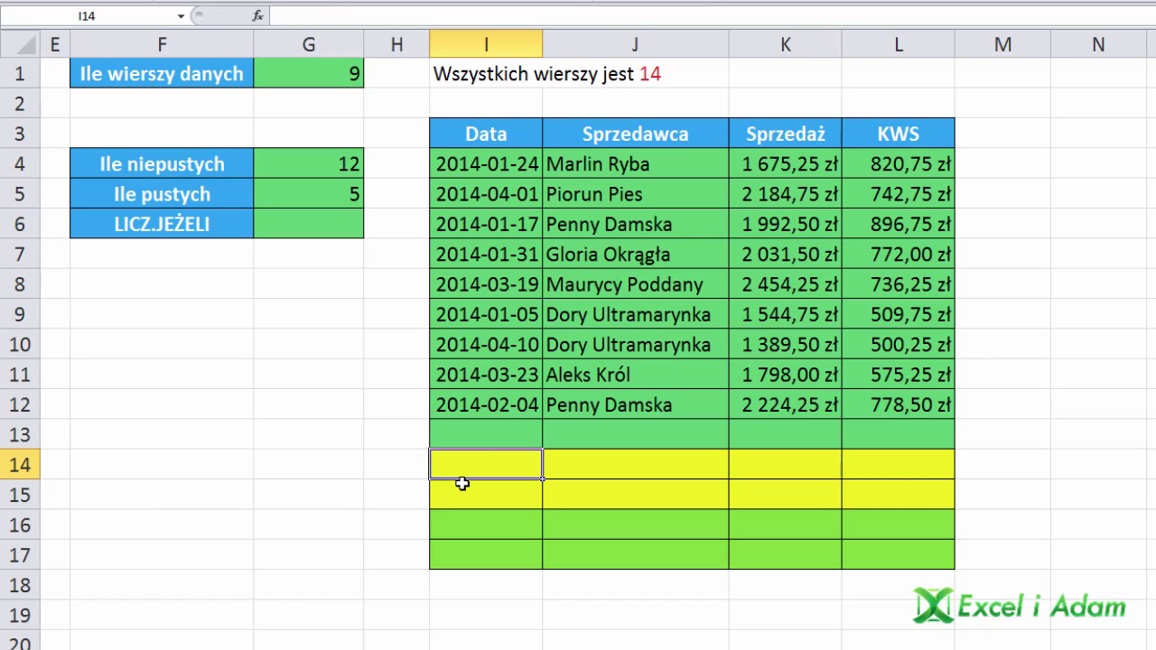
left_click_drag(500, 168, 496, 409)
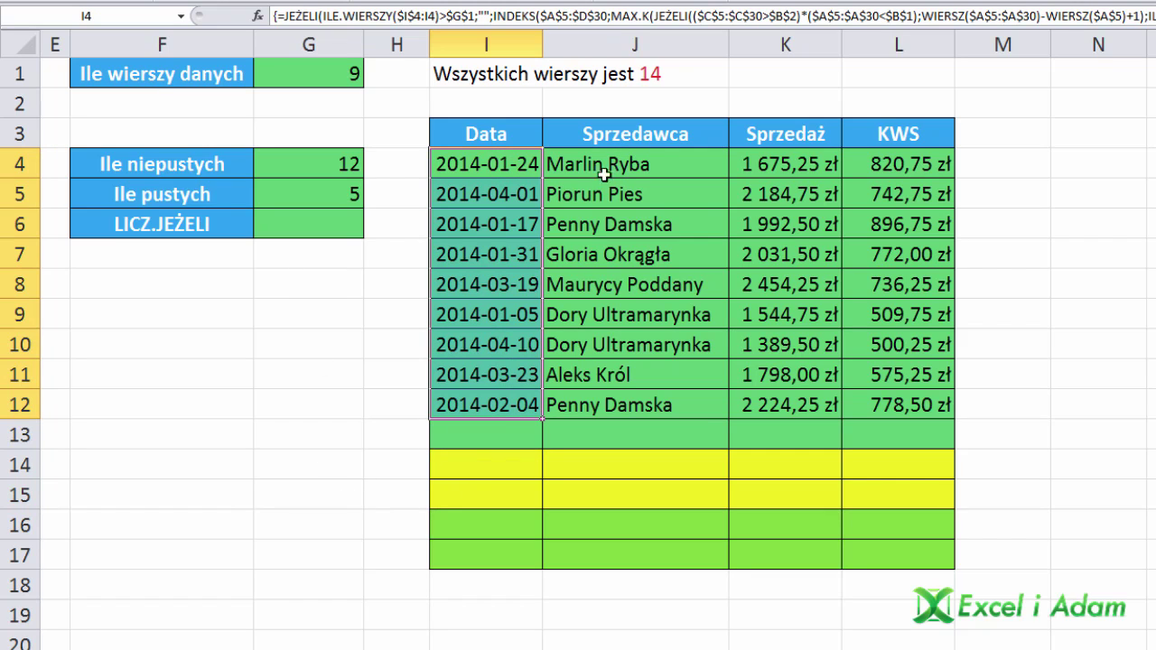
Enter =LICZ.JEŻELI($I$4:$I$17;"?*") in G6, which returns 0 for the date cells
left_click(313, 226)
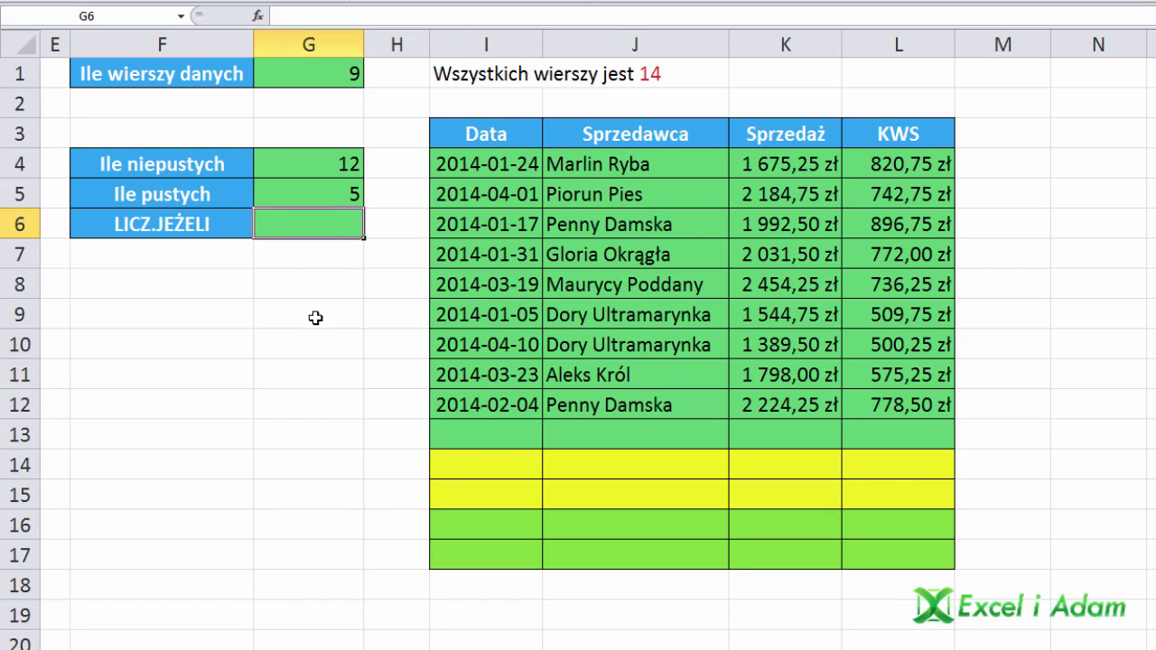
type("=licz")
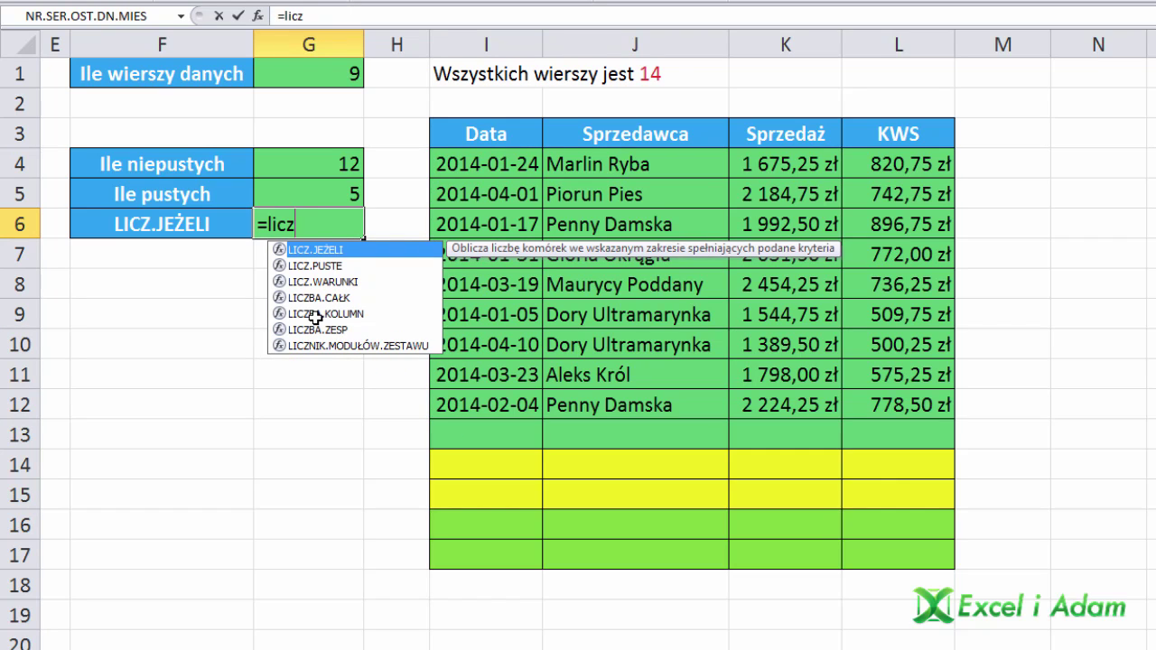
key("Tab")
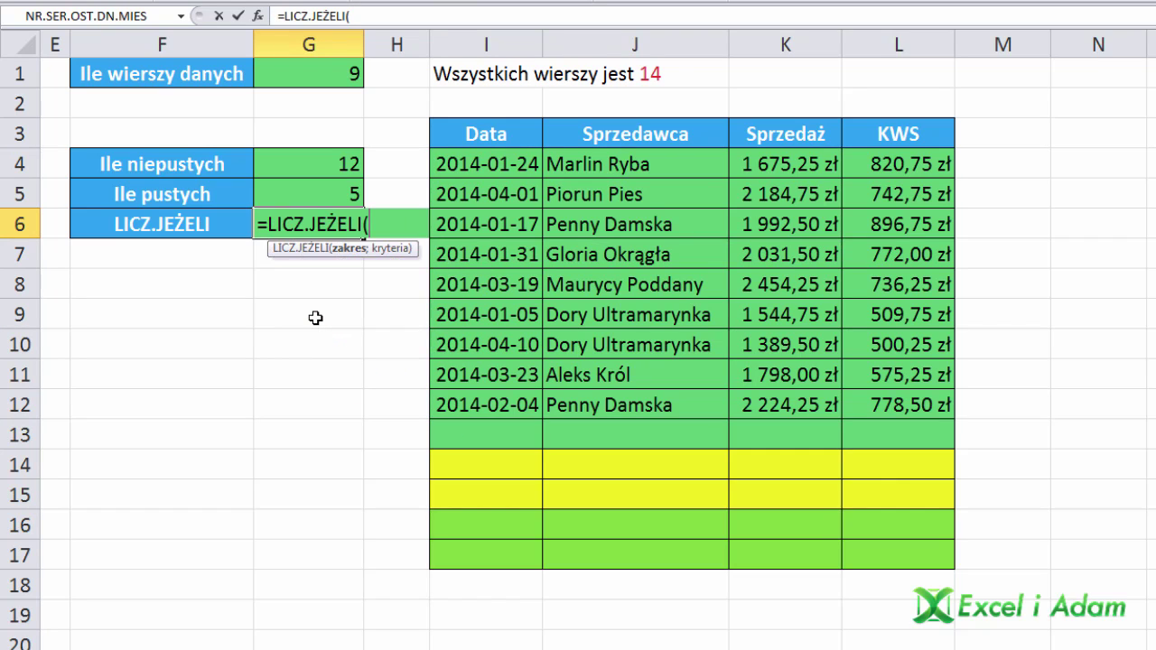
left_click_drag(470, 156, 498, 549)
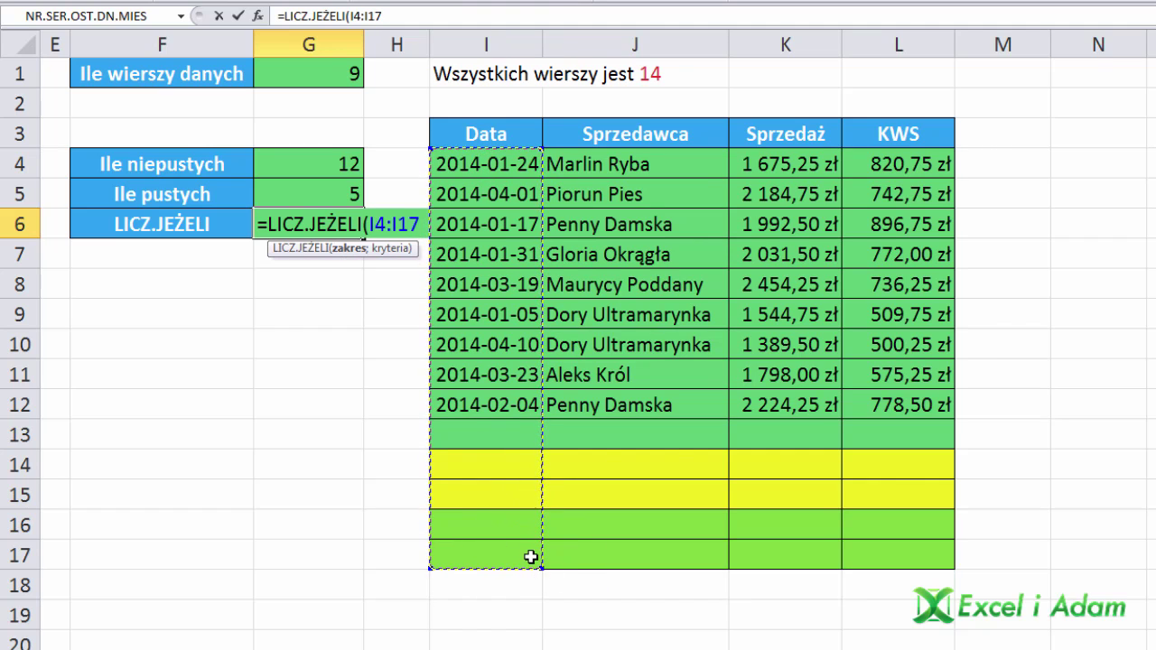
key("F4")
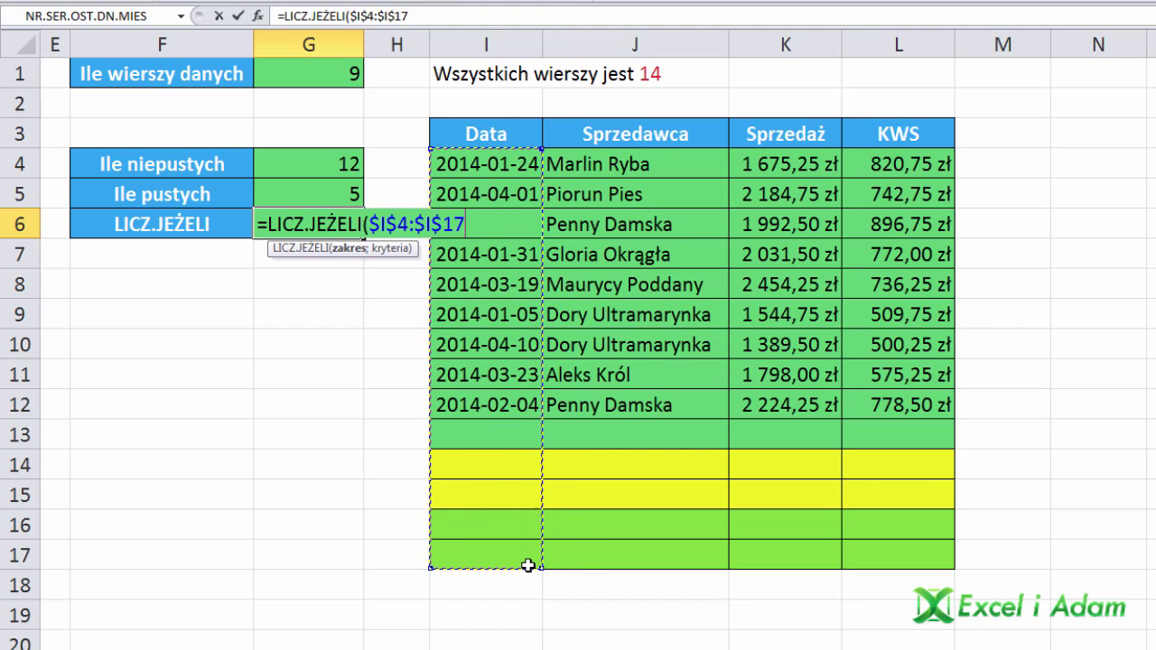
type(";")
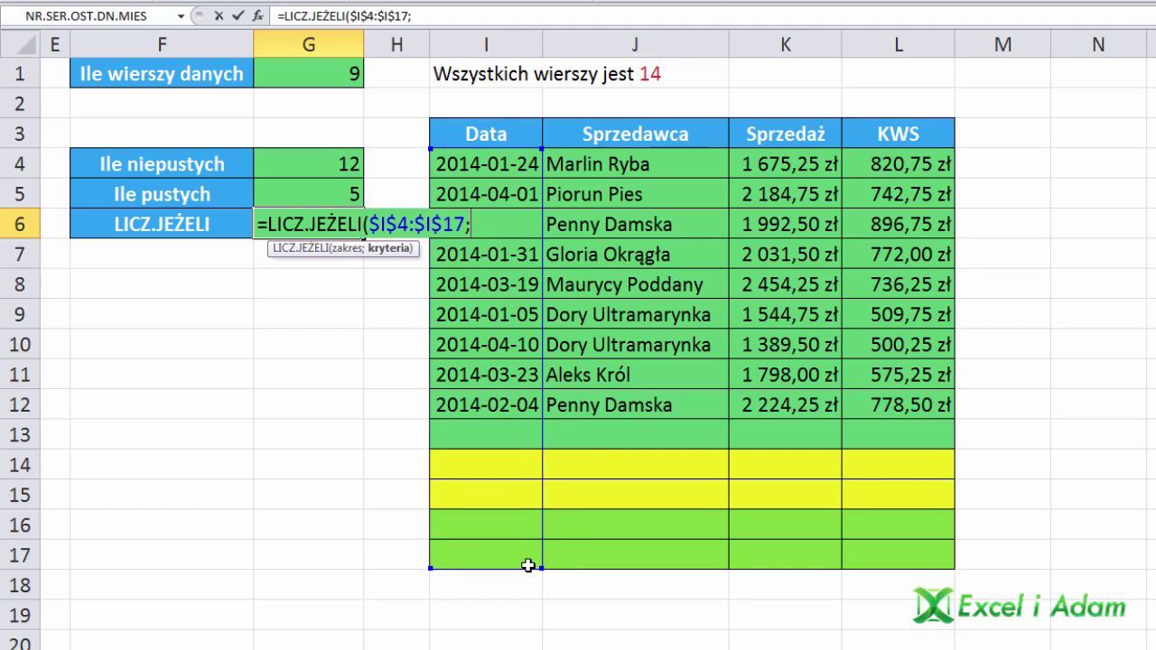
type("\"")
type("?")
type("*")
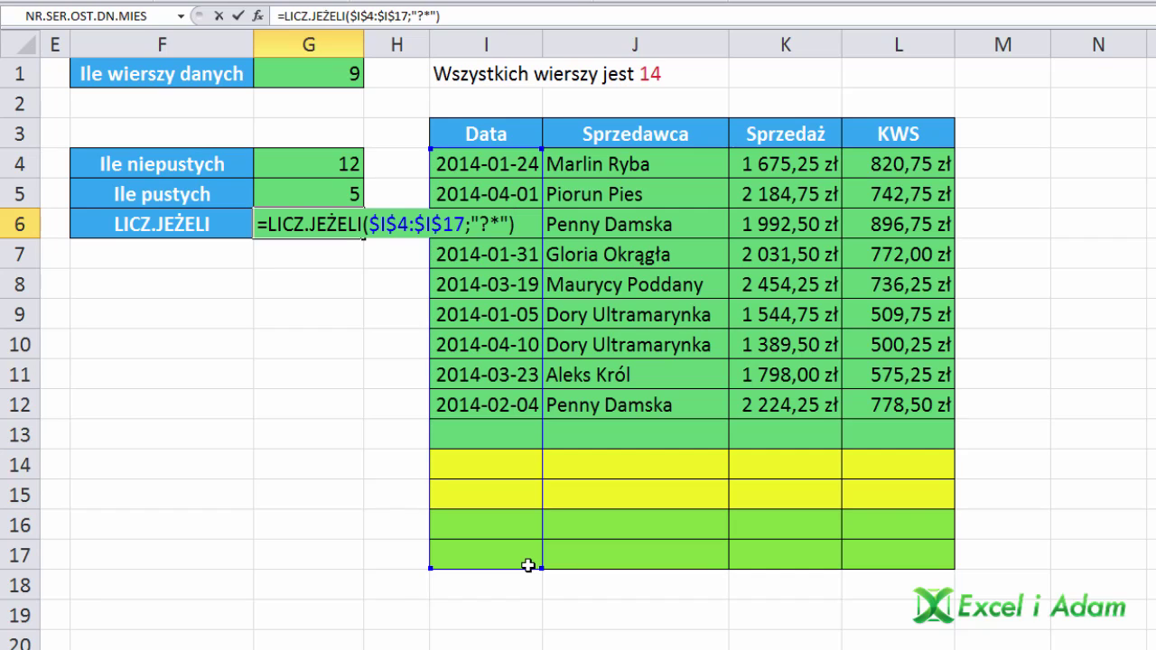
key("ctrl+Return")
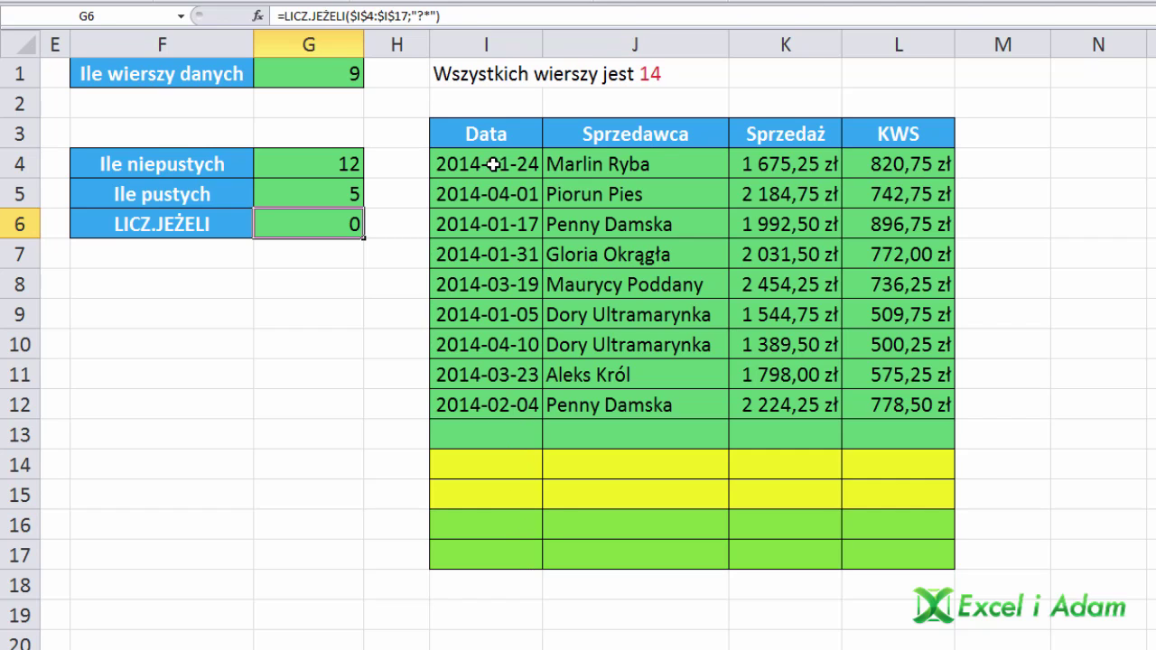
left_click_drag(490, 160, 490, 548)
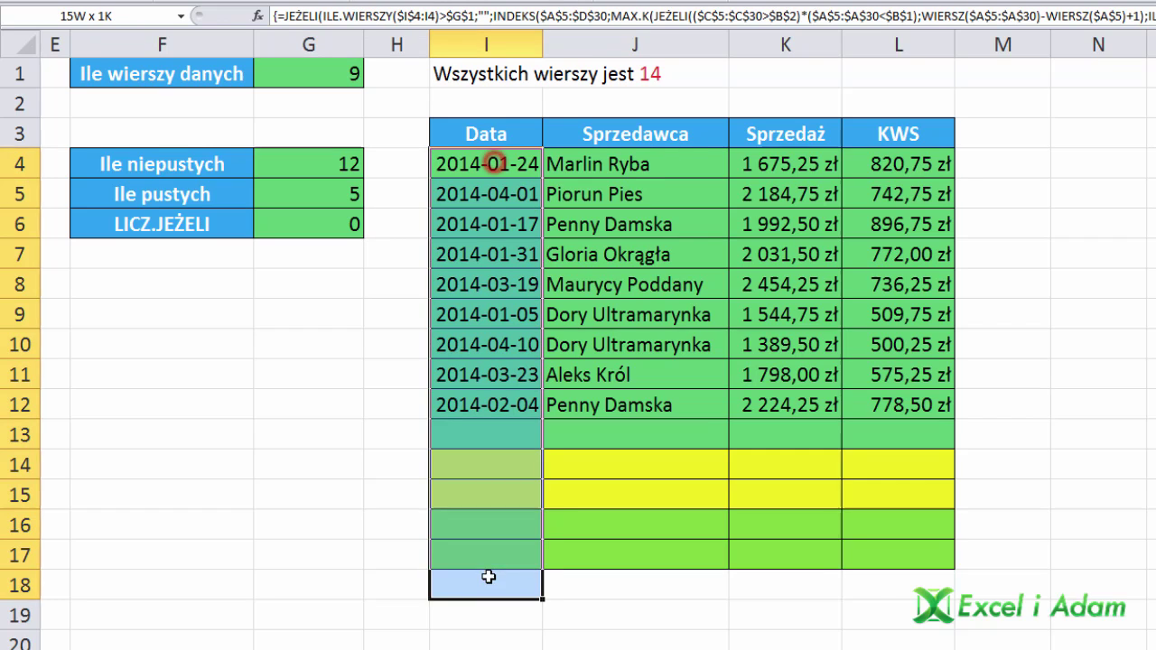
Shift the G6 COUNTIF range to $J$4:$J$17 so it counts the 9 seller names
left_click(331, 227)
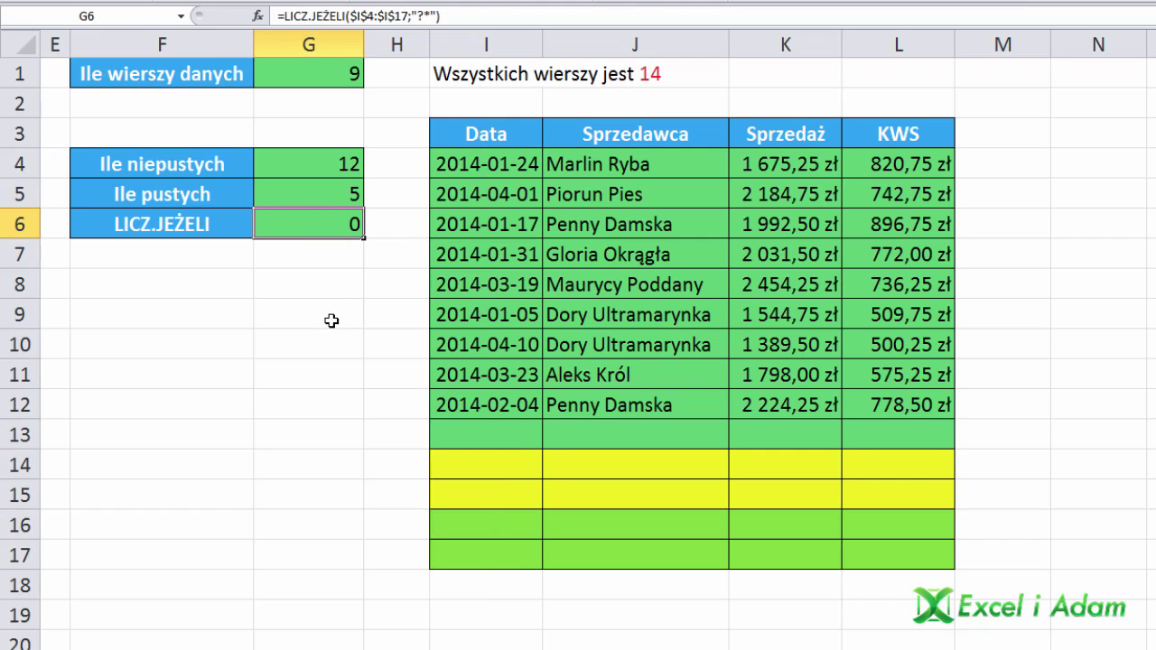
key("F2")
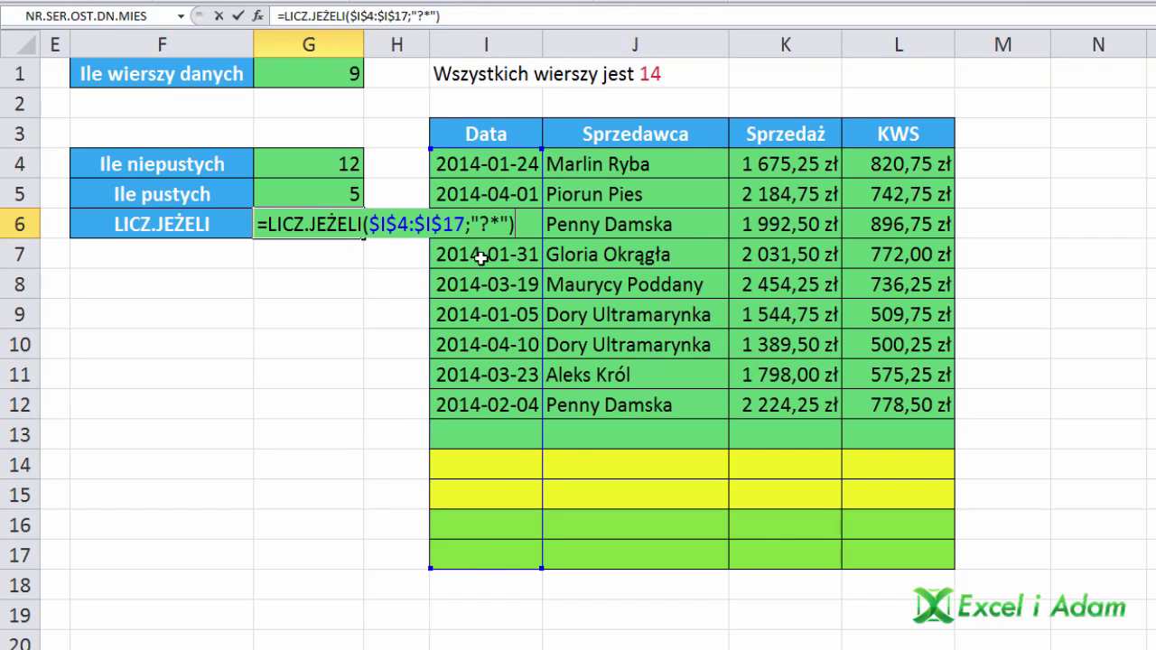
left_click_drag(524, 143, 632, 163)
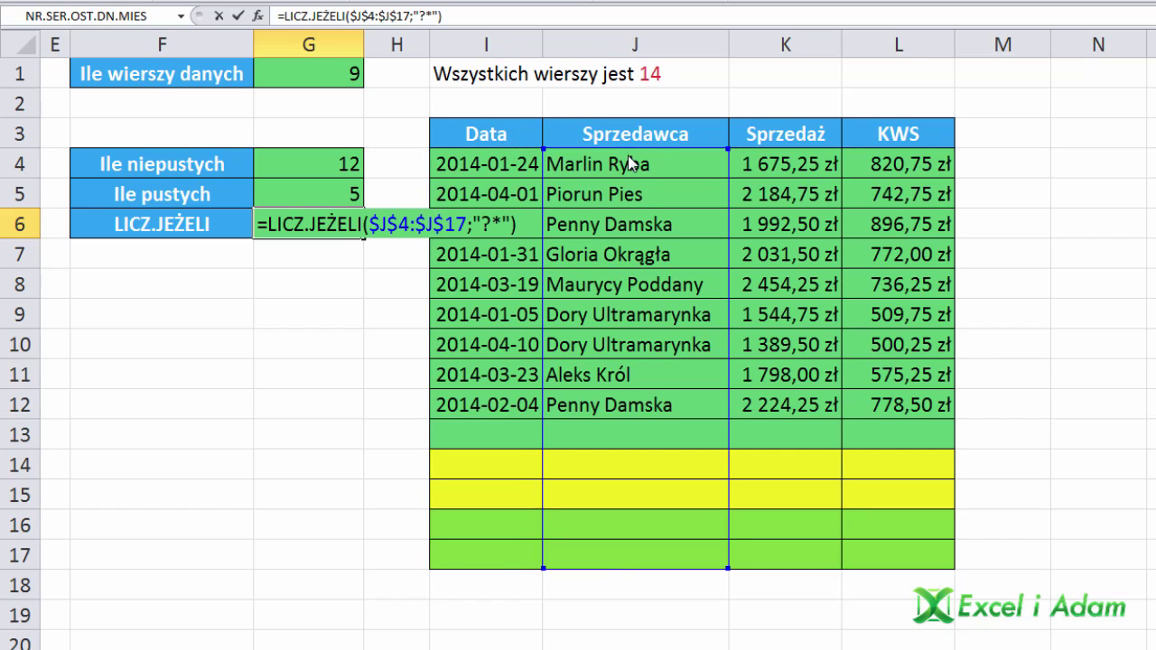
key("ctrl+Return")
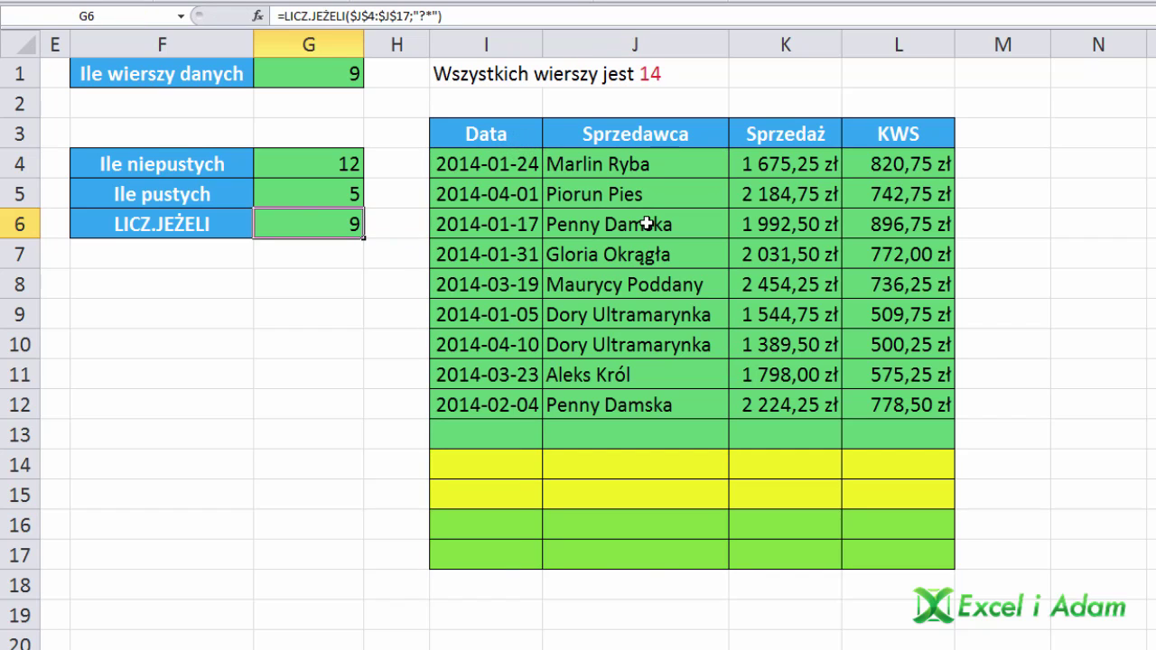
left_click_drag(636, 164, 636, 401)
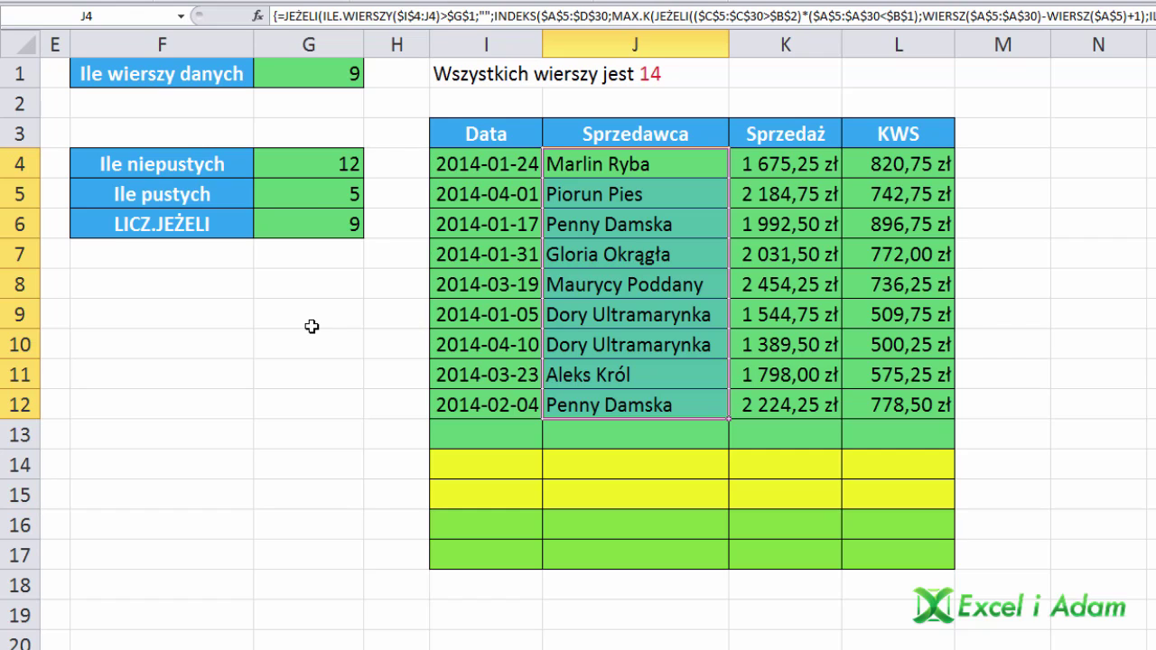
Start the G7 formula with =ILE.WIERSZY($I$4:$I$17) to count the range's rows
left_click(308, 260)
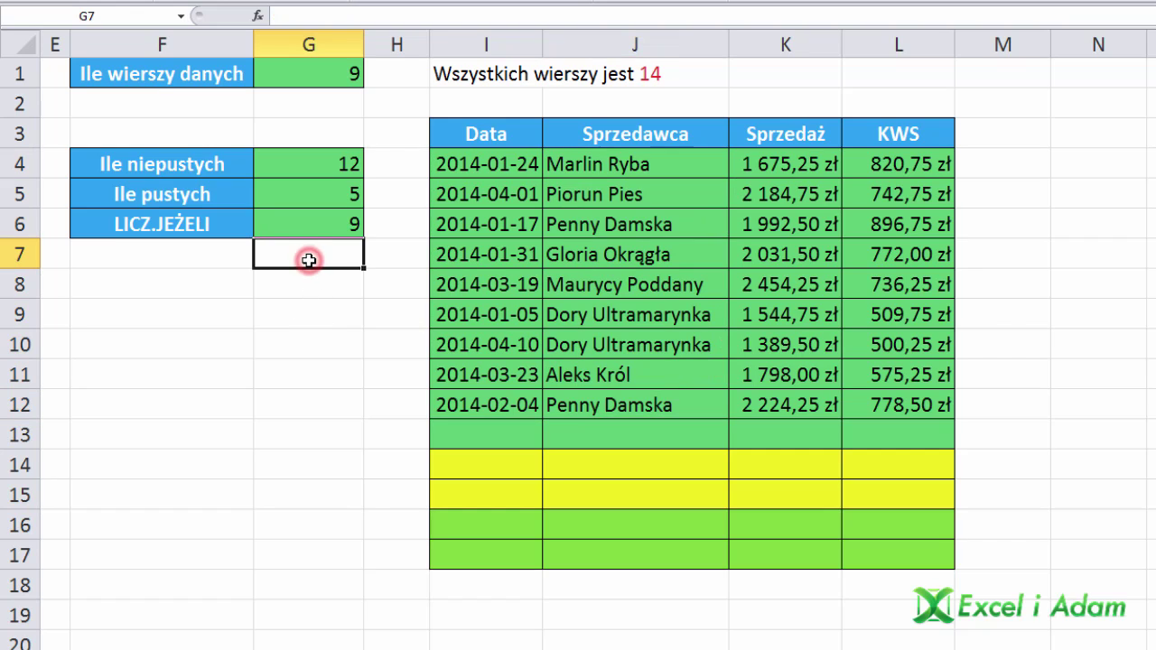
type("=")
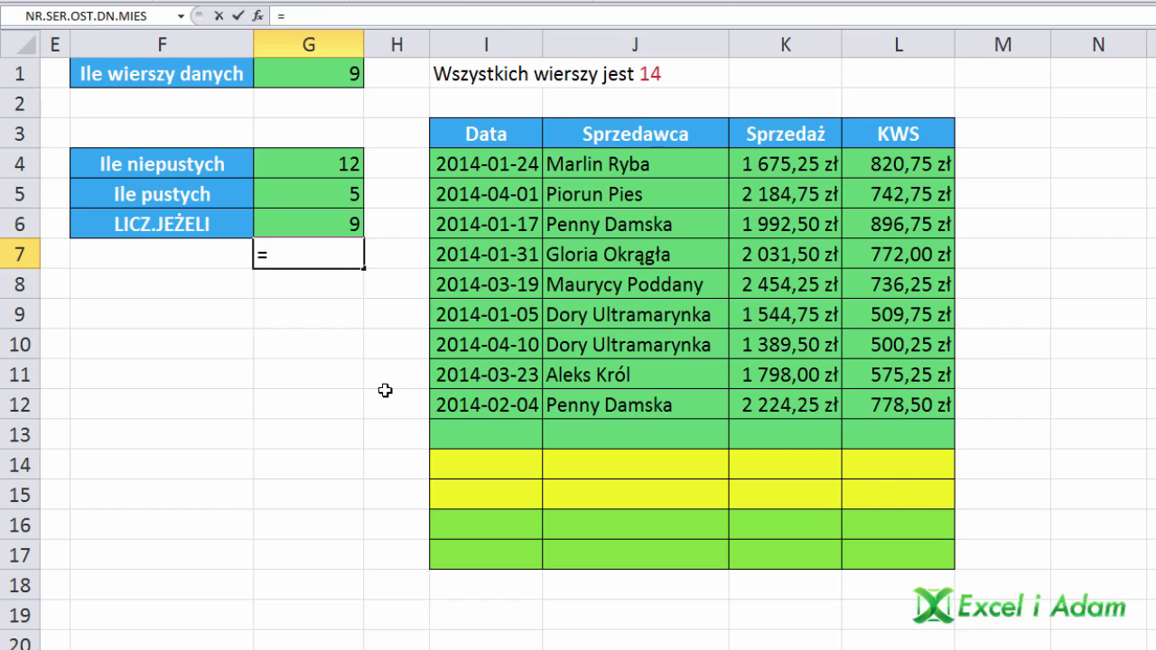
type("ile")
key("Down")
key("Down")
key("Tab")
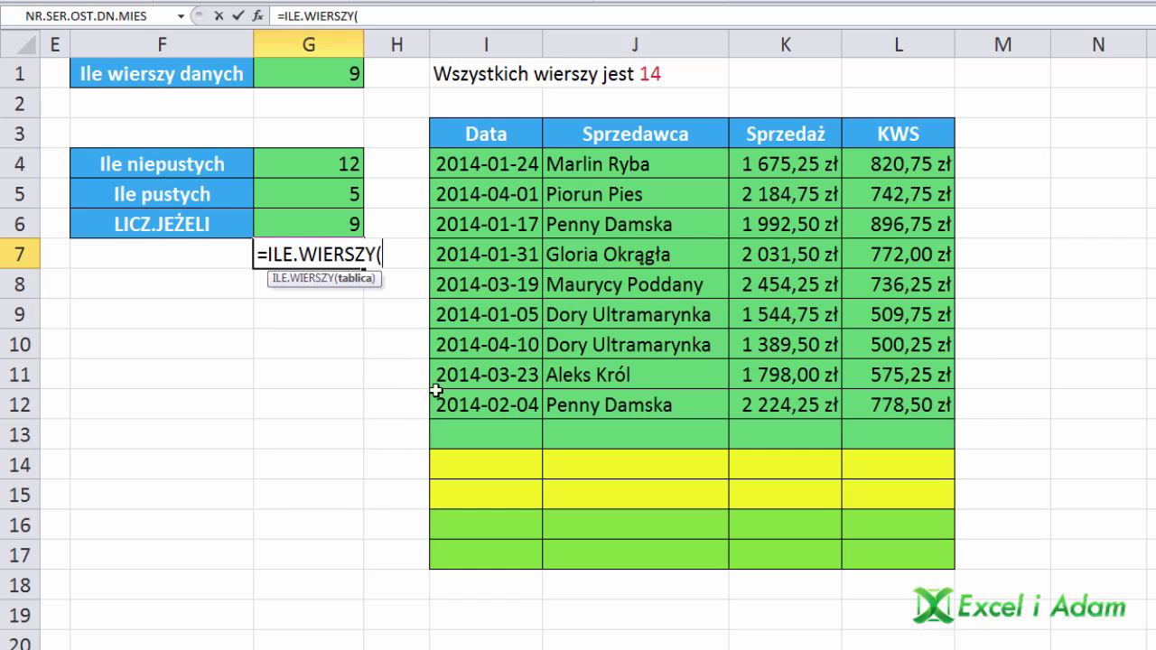
left_click_drag(493, 163, 511, 569)
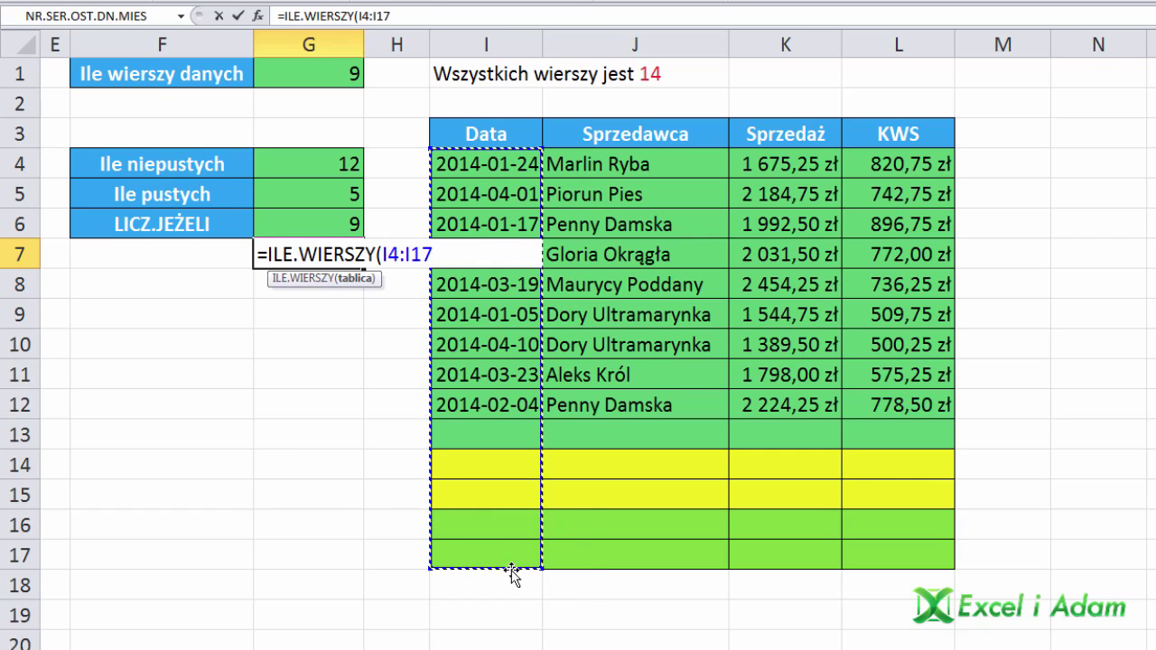
key("F4")
Subtract LICZ.PUSTE($I$4:$I$17) to complete the G7 formula, returning 9
type(")")
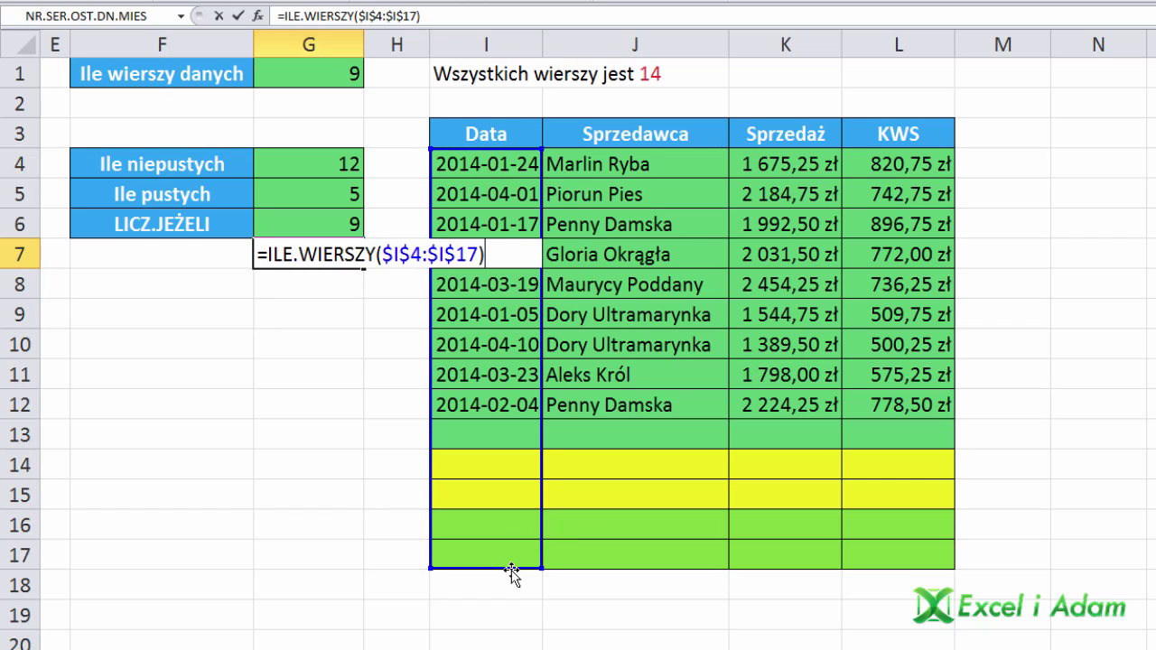
type("-lic")
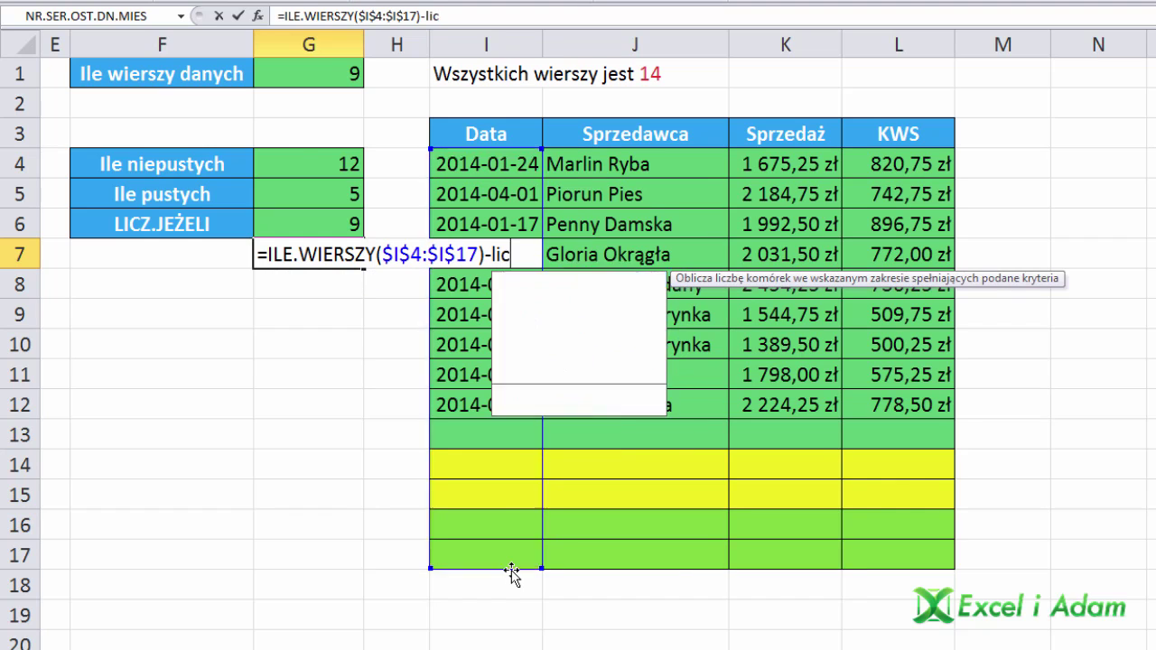
type("z")
key("Down")
key("Tab")
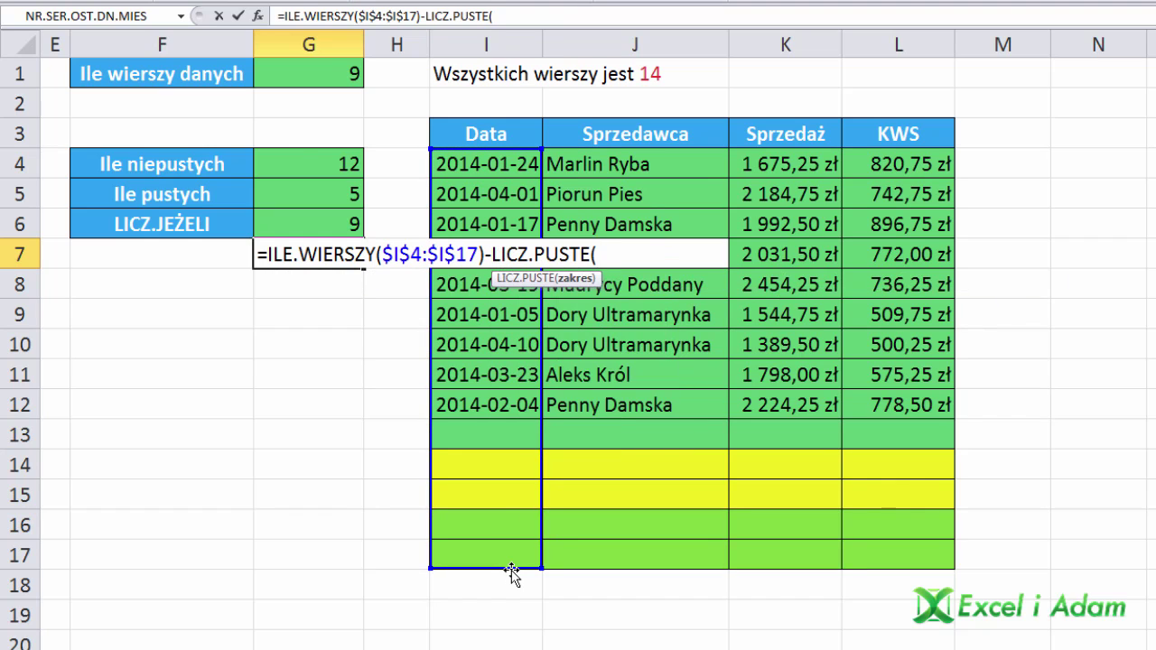
left_click_drag(480, 153, 450, 546)
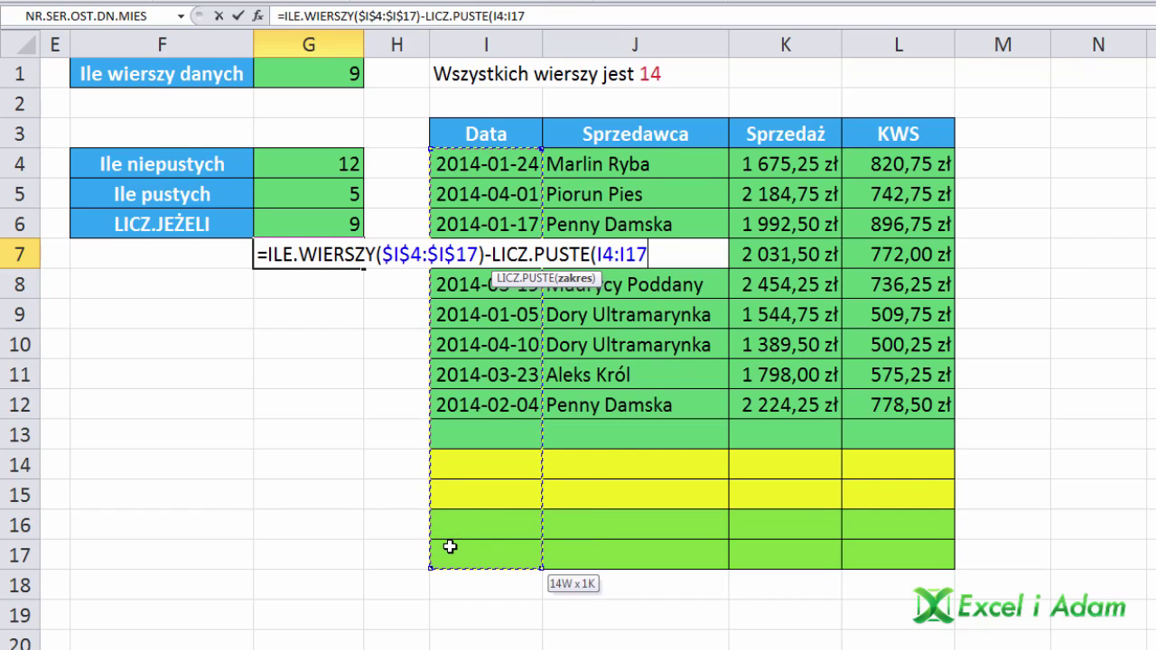
key("F4")
key("ctrl+Return")
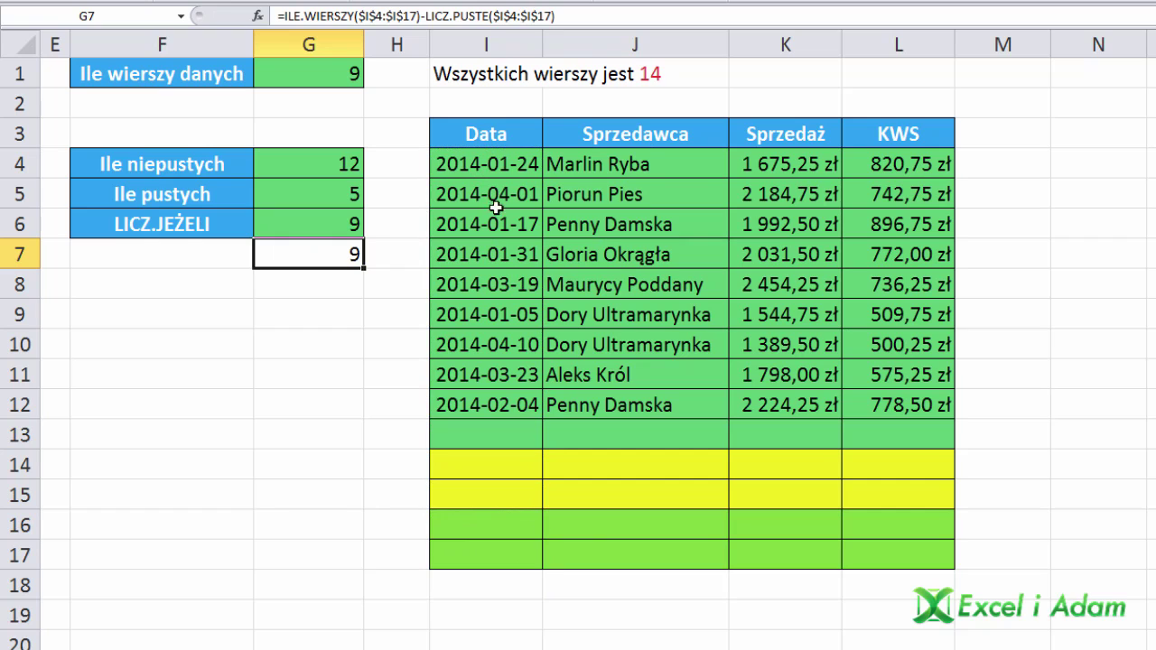
Move both G7 formula ranges to $J$4:$J$17, keeping the result at 9
key("F2")
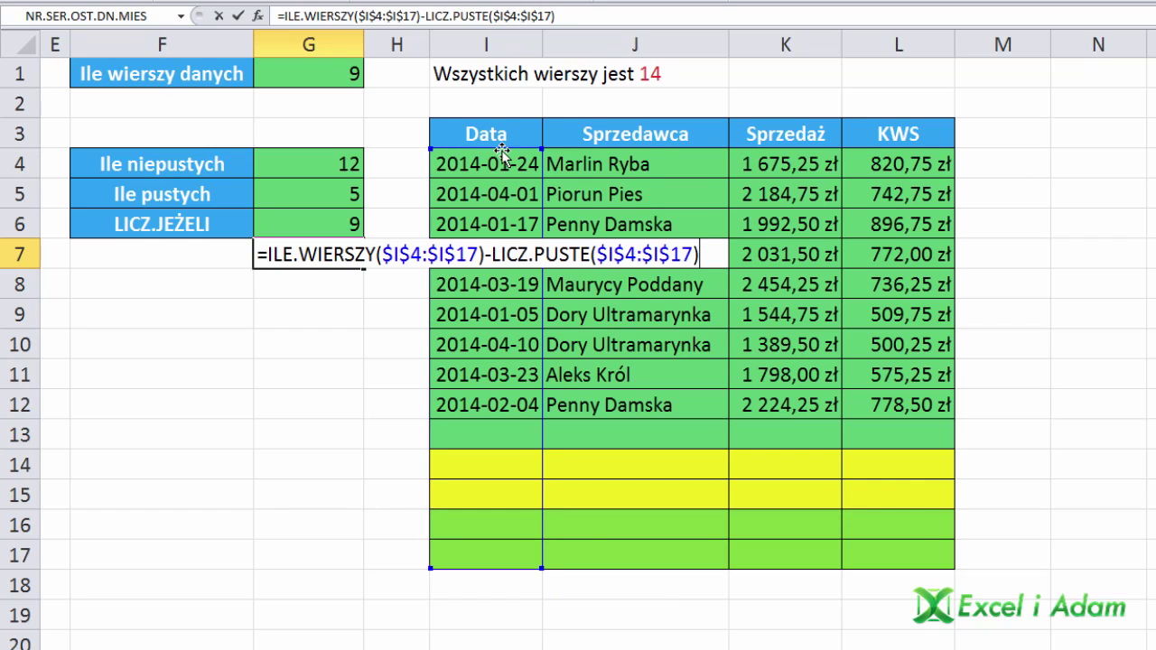
left_click_drag(503, 148, 621, 160)
left_click_drag(499, 148, 599, 185)
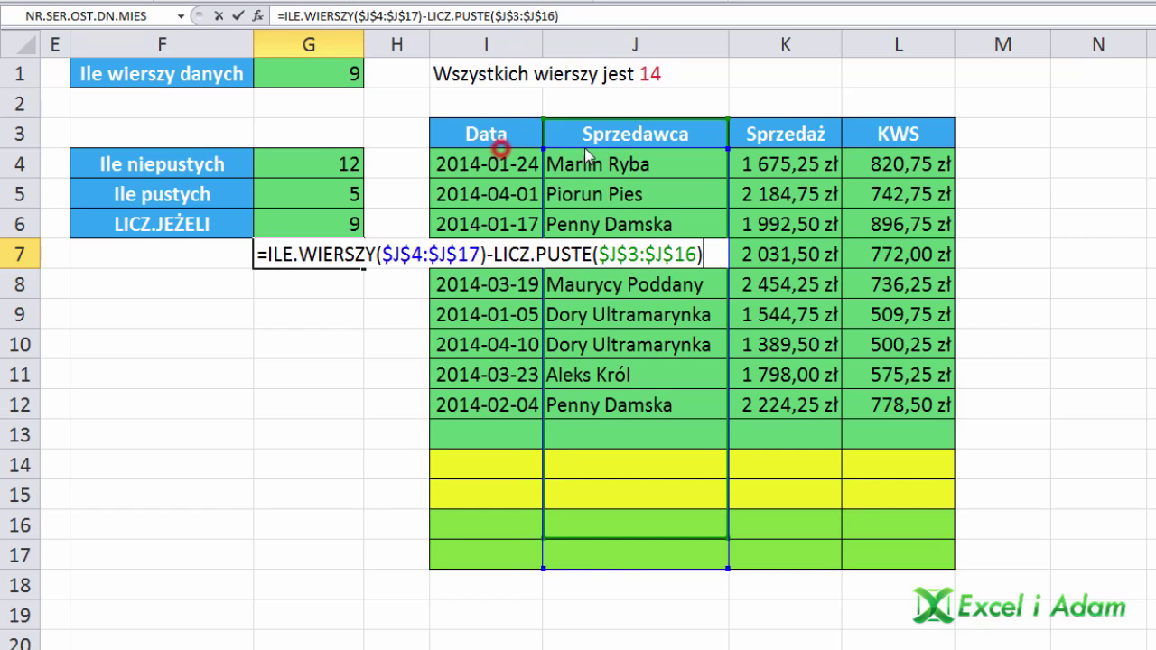
key("ctrl+Return")
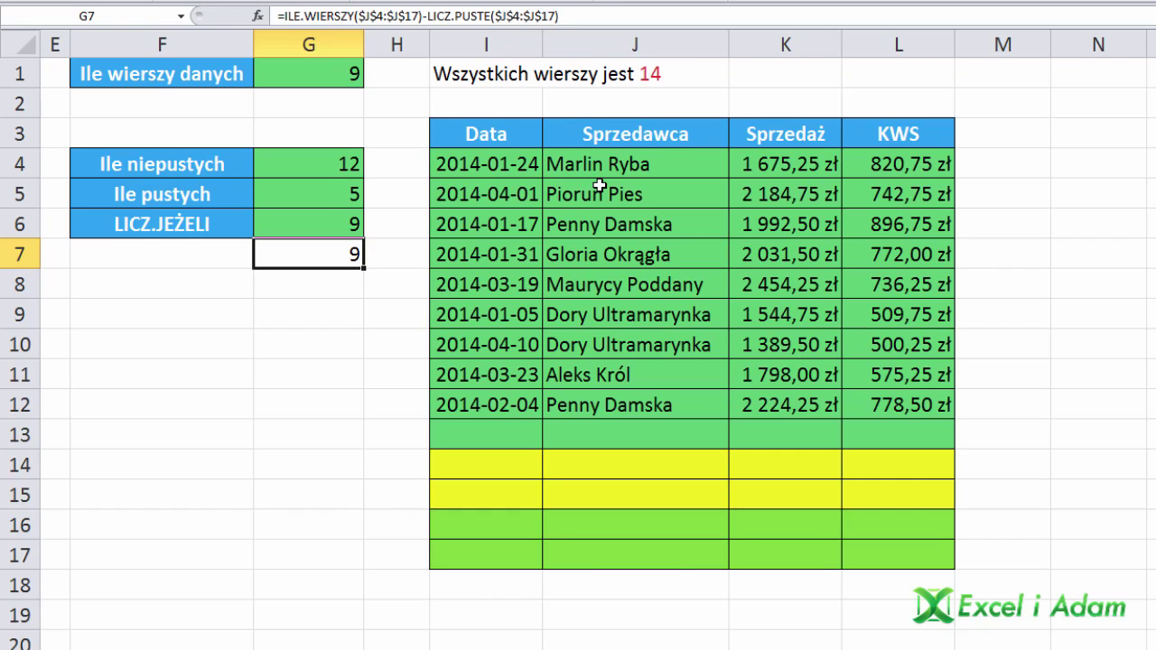